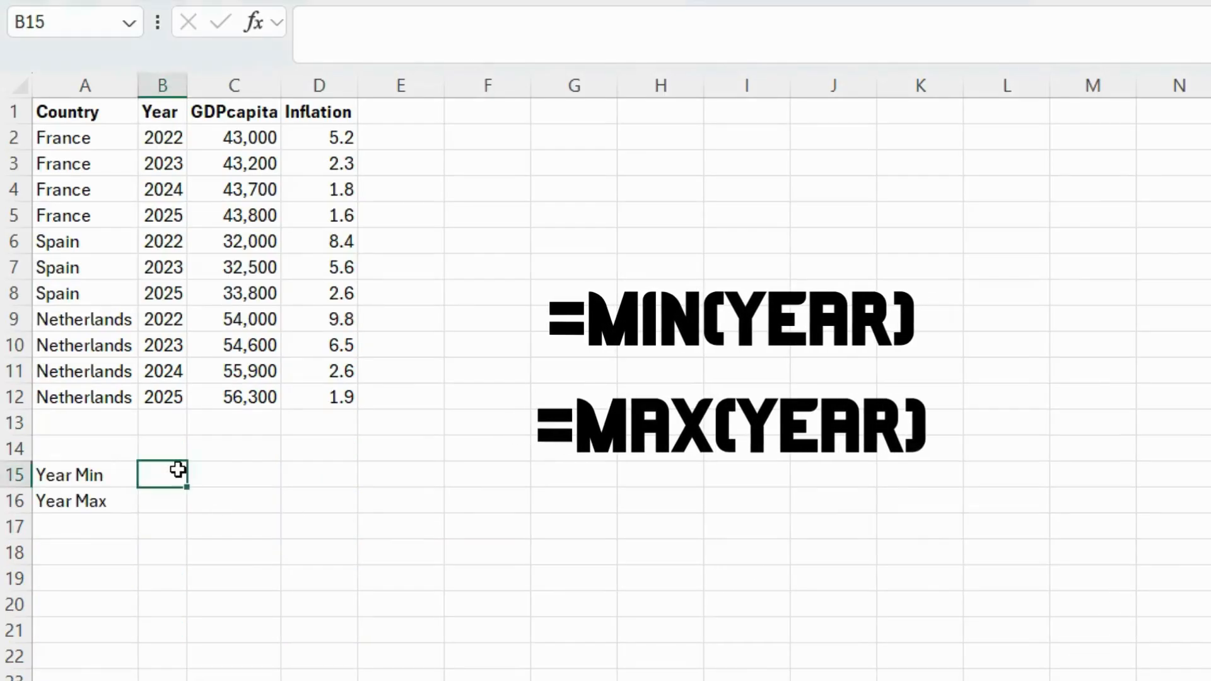
Calculate the minimum year in B15 with a MIN formula over the Year values B2:B12
text(=min()
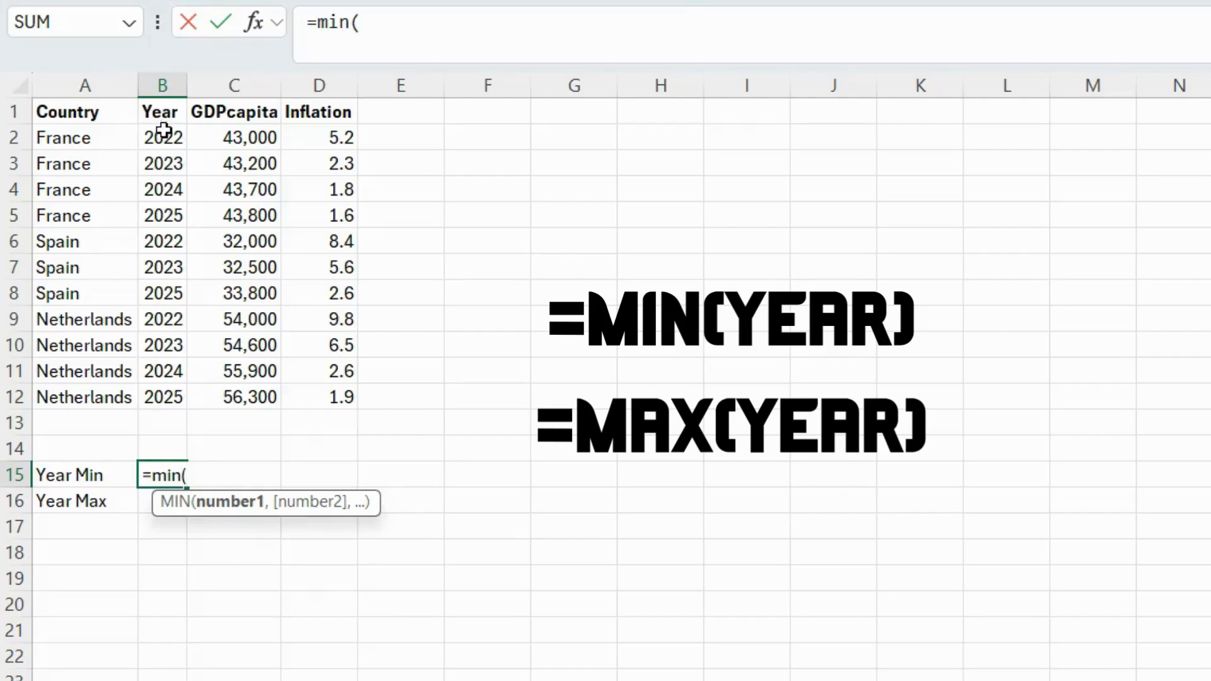
drag(163, 130, 164, 395)
text())
key(Return)
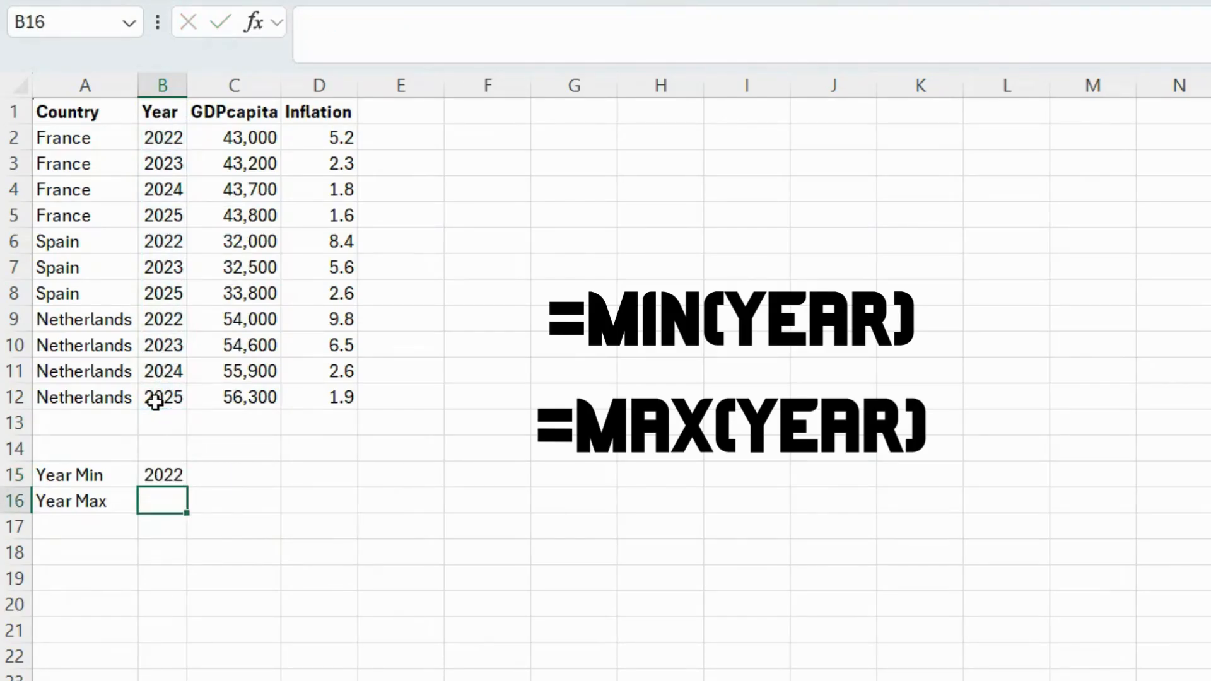
Calculate the maximum year in B16 with a MAX formula over the Year values B2:B12
text(=max()
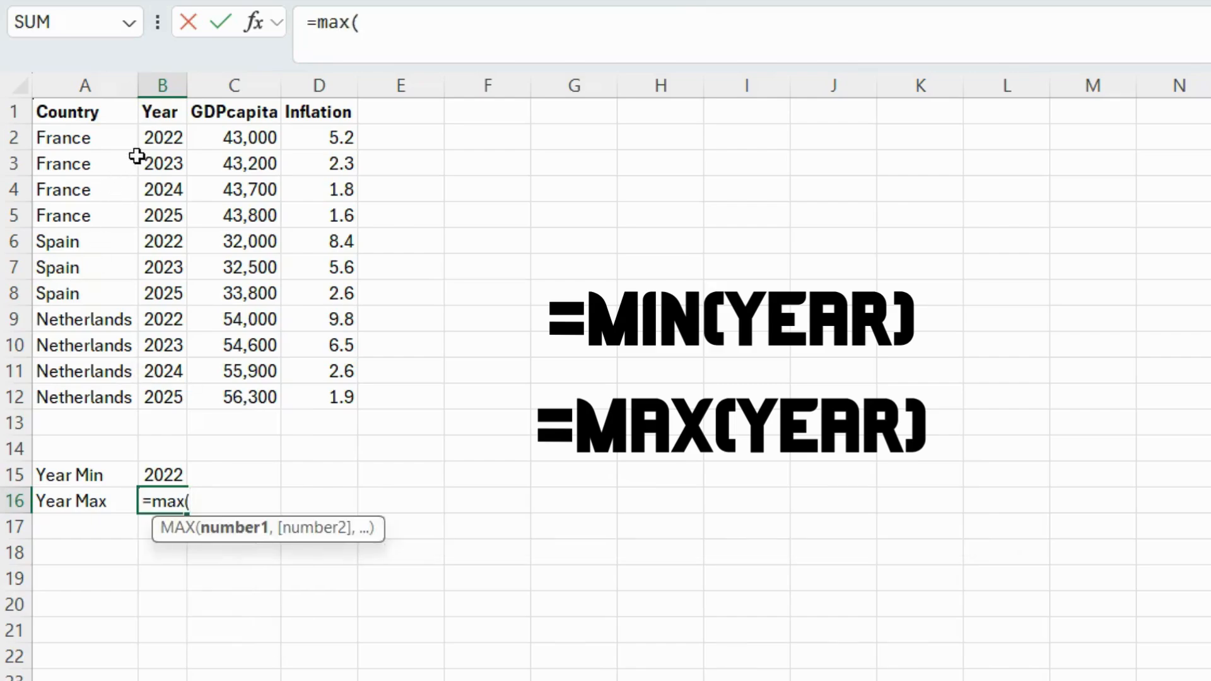
drag(152, 137, 165, 391)
text())
key(Return)
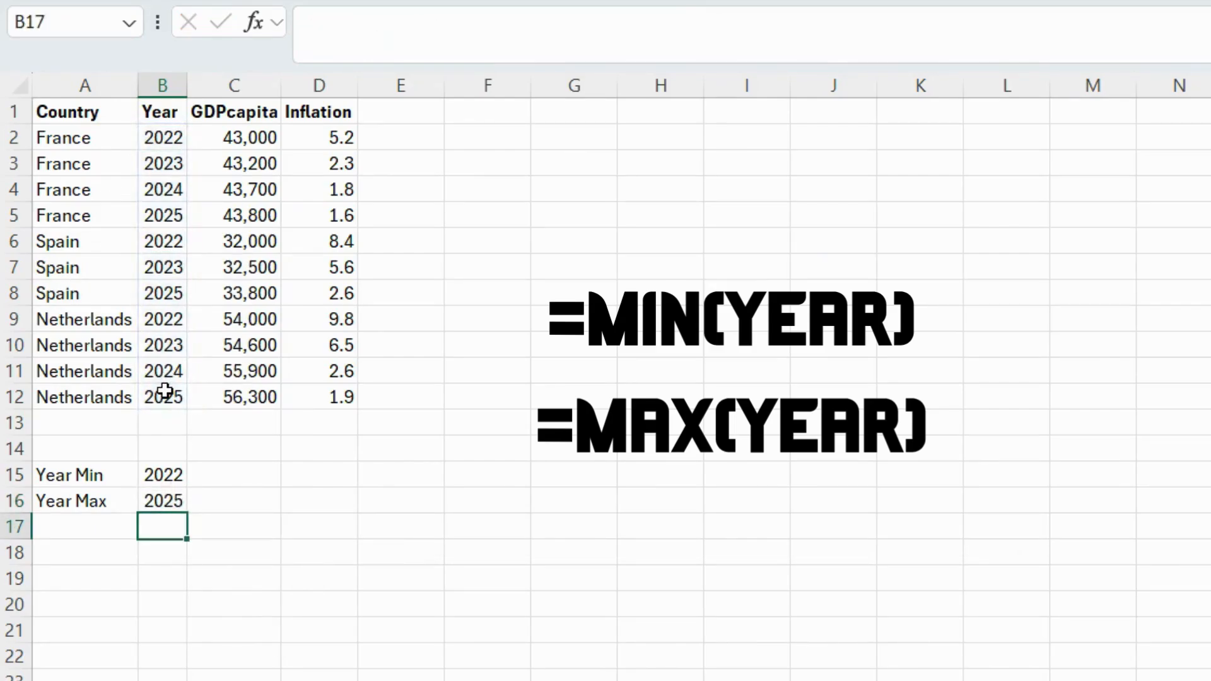
click(143, 572)
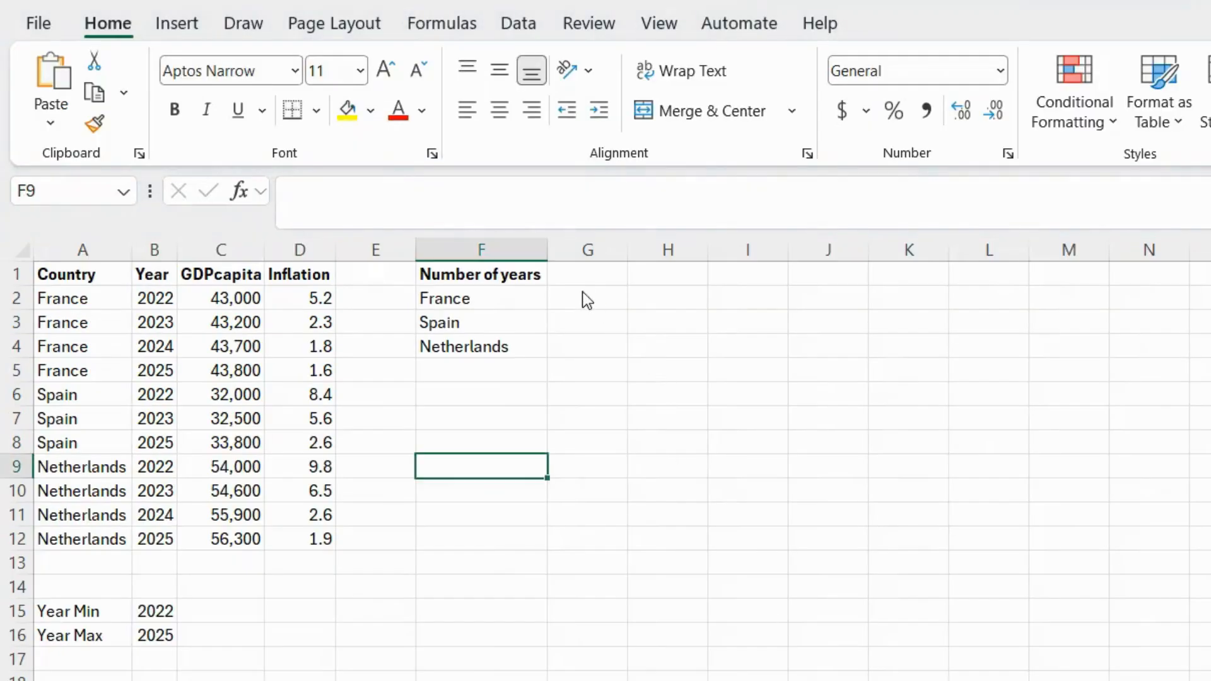
Count France's years in G2 with the formula =COUNTIFS(A2:A12, F2)
click(581, 297)
text(=co)
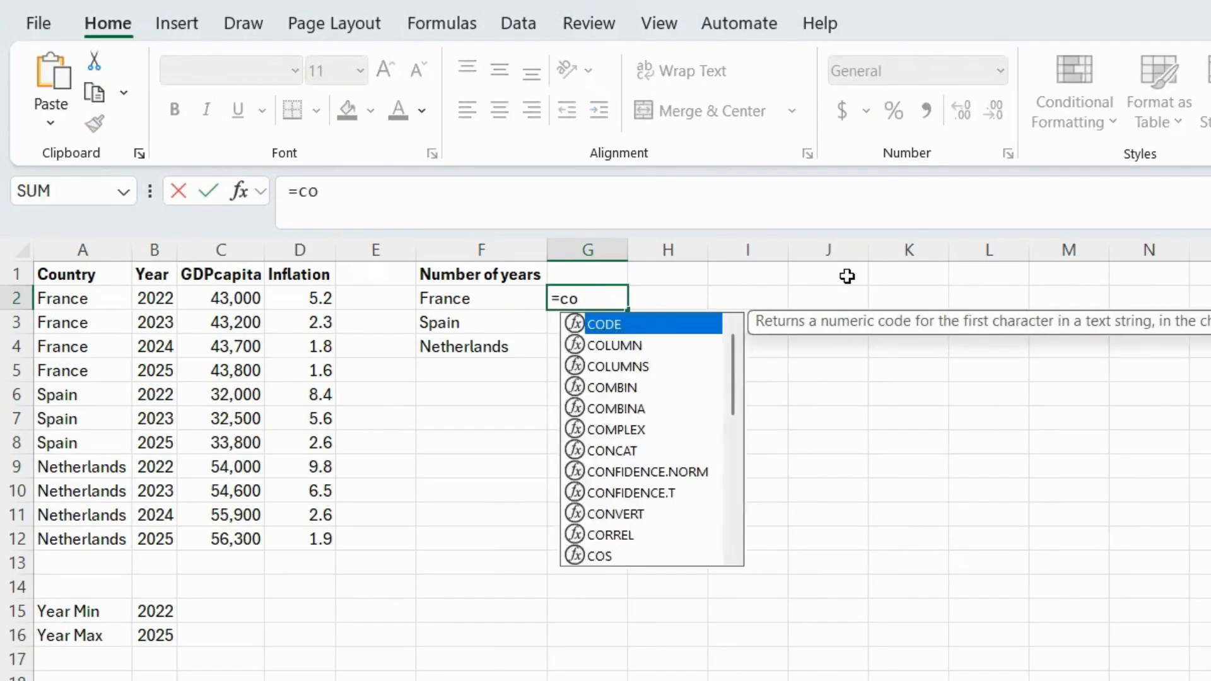
text(untif)
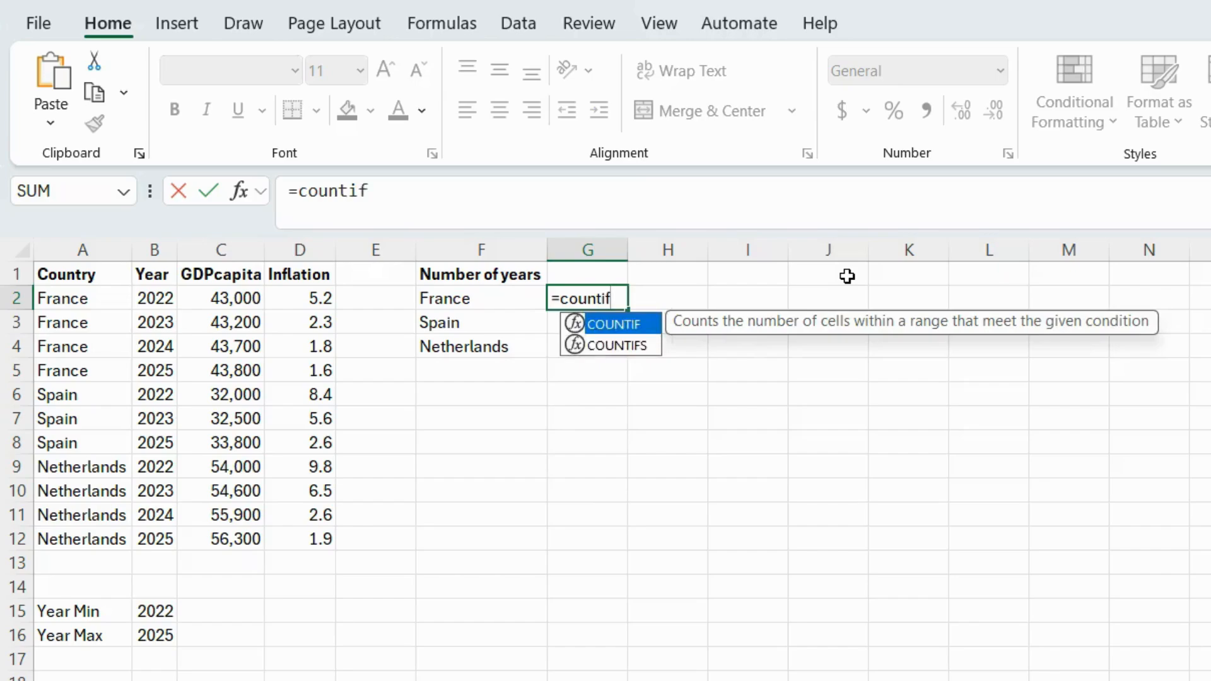
double_click(597, 340)
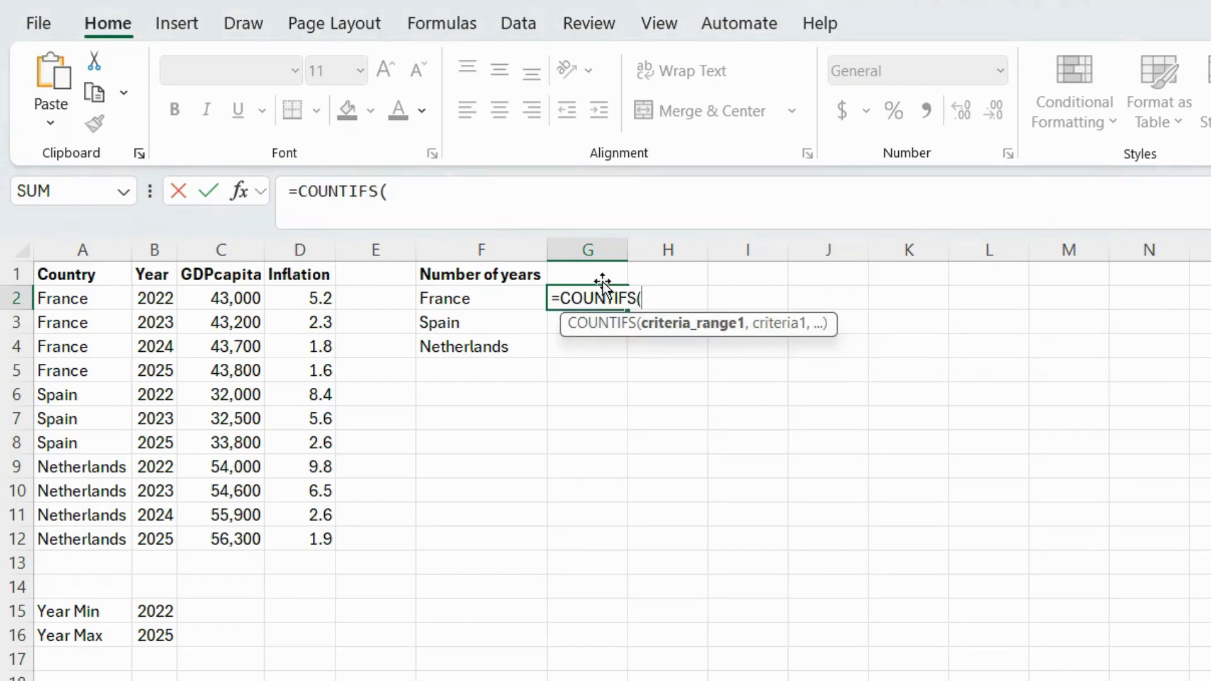
drag(74, 297, 73, 539)
text(,)
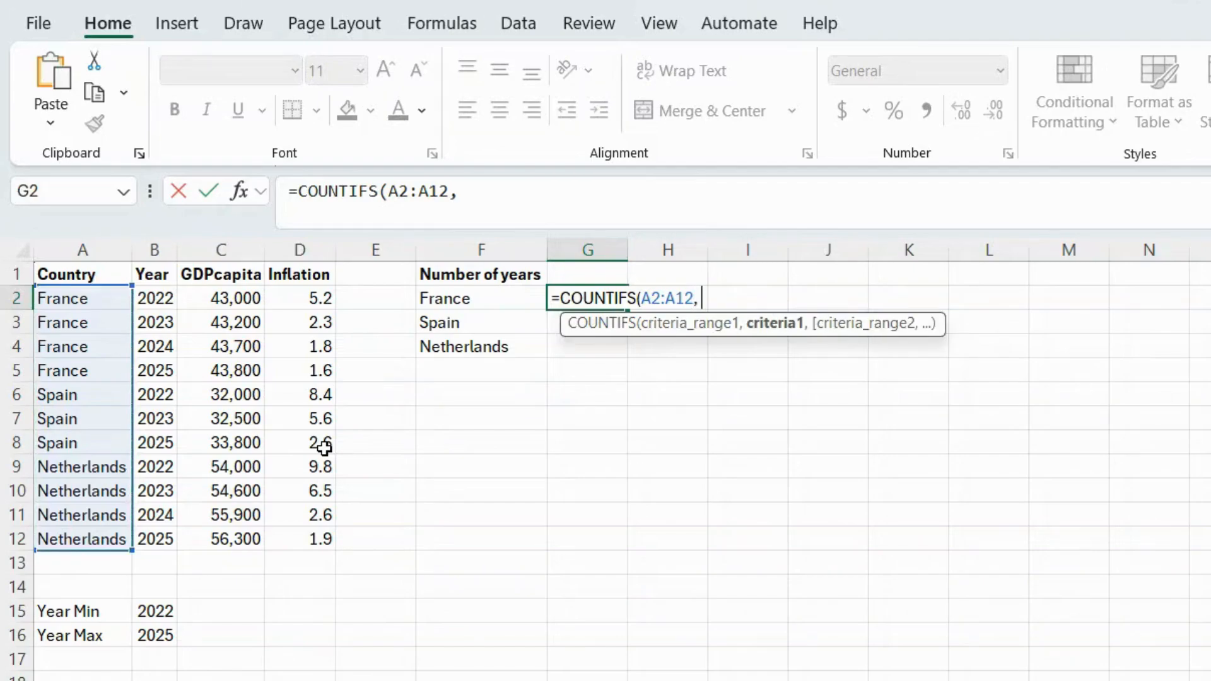
click(475, 301)
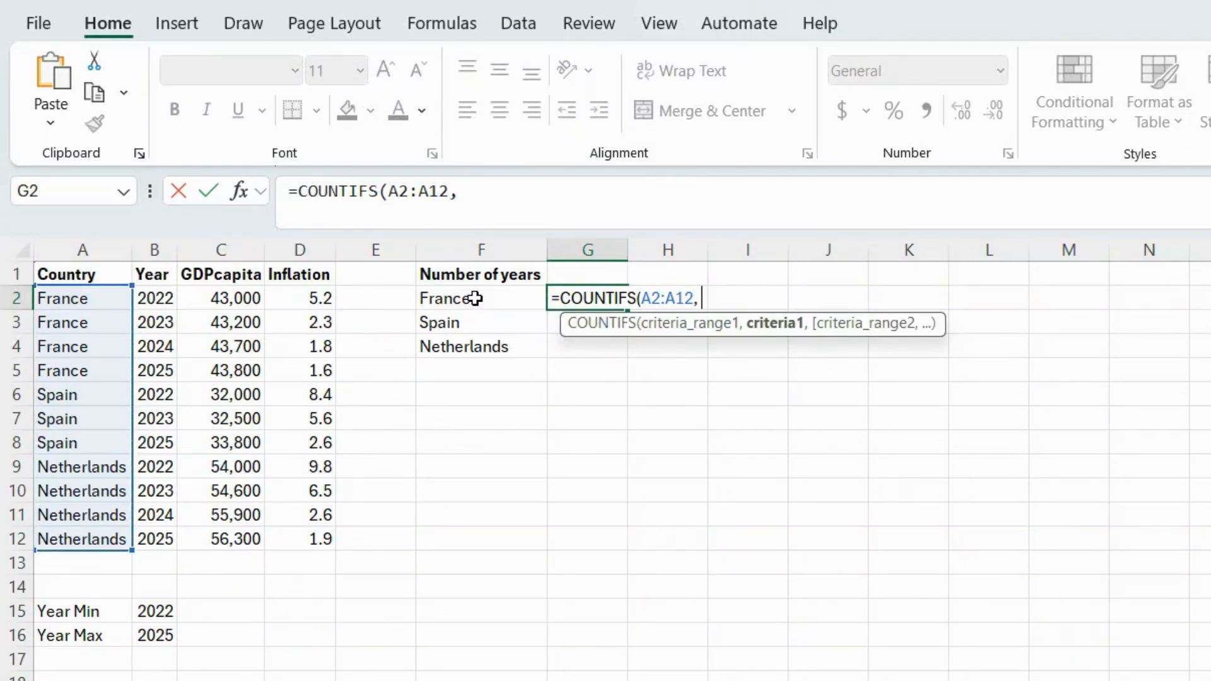
click(475, 299)
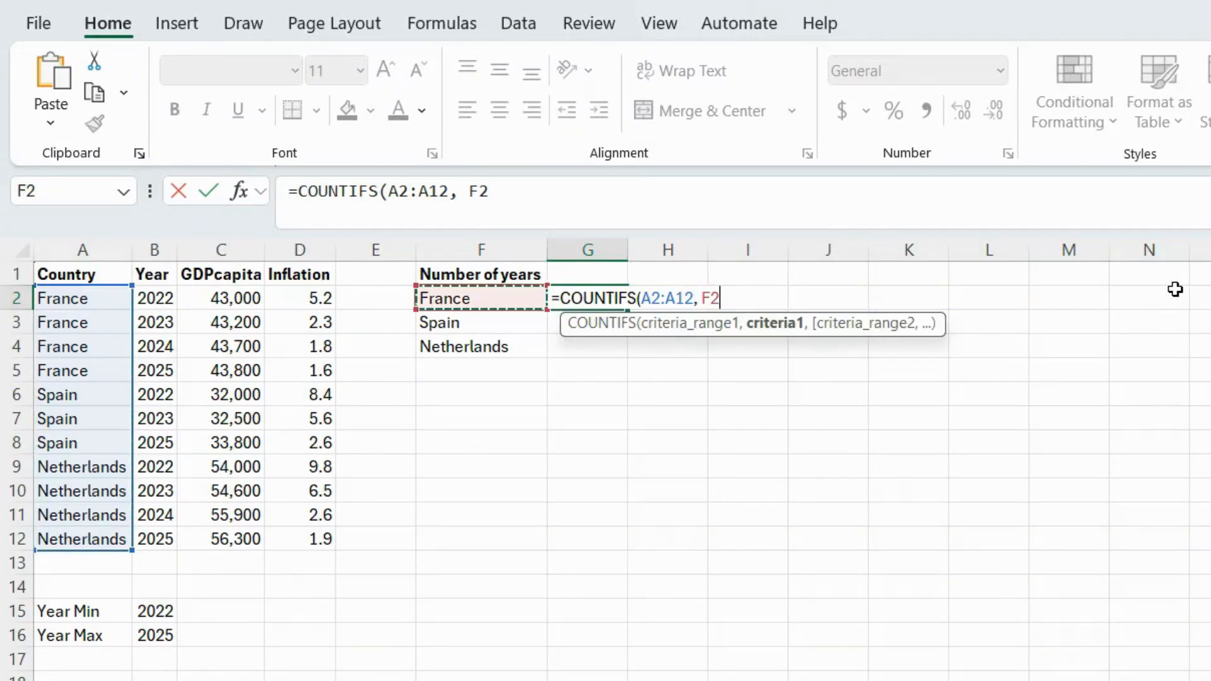
text())
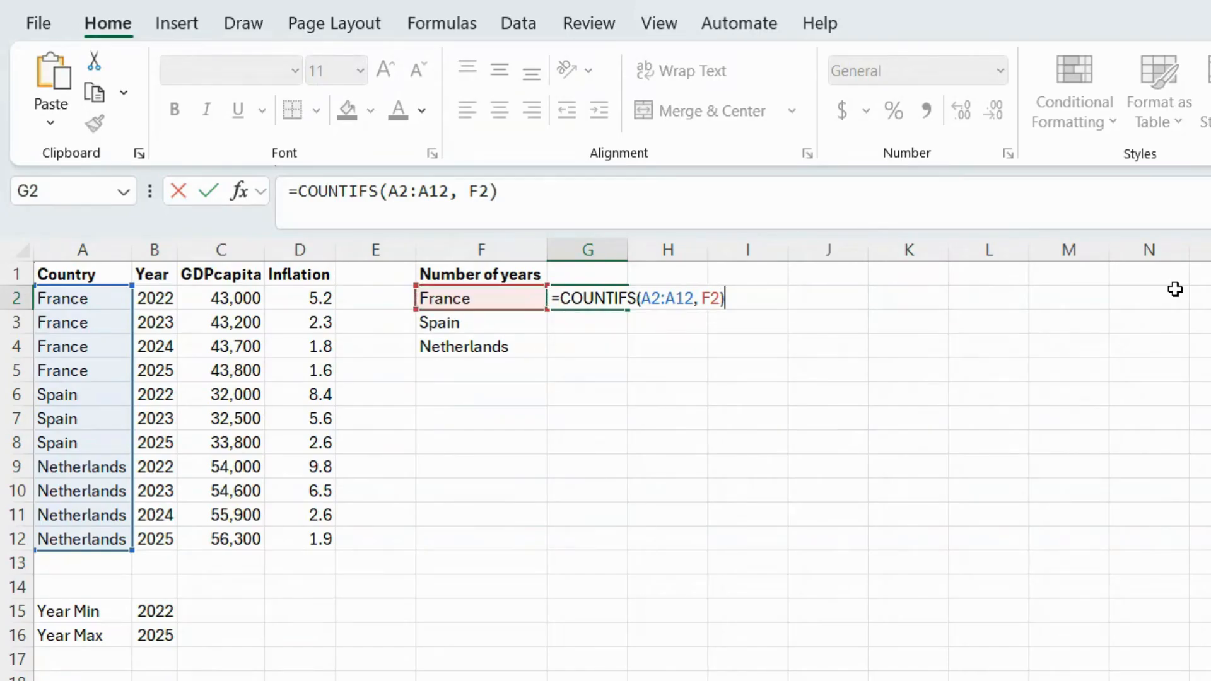
key(Return)
Count Spain's years in G3 with the formula =COUNTIFS(A2:A12, F3)
text(=C)
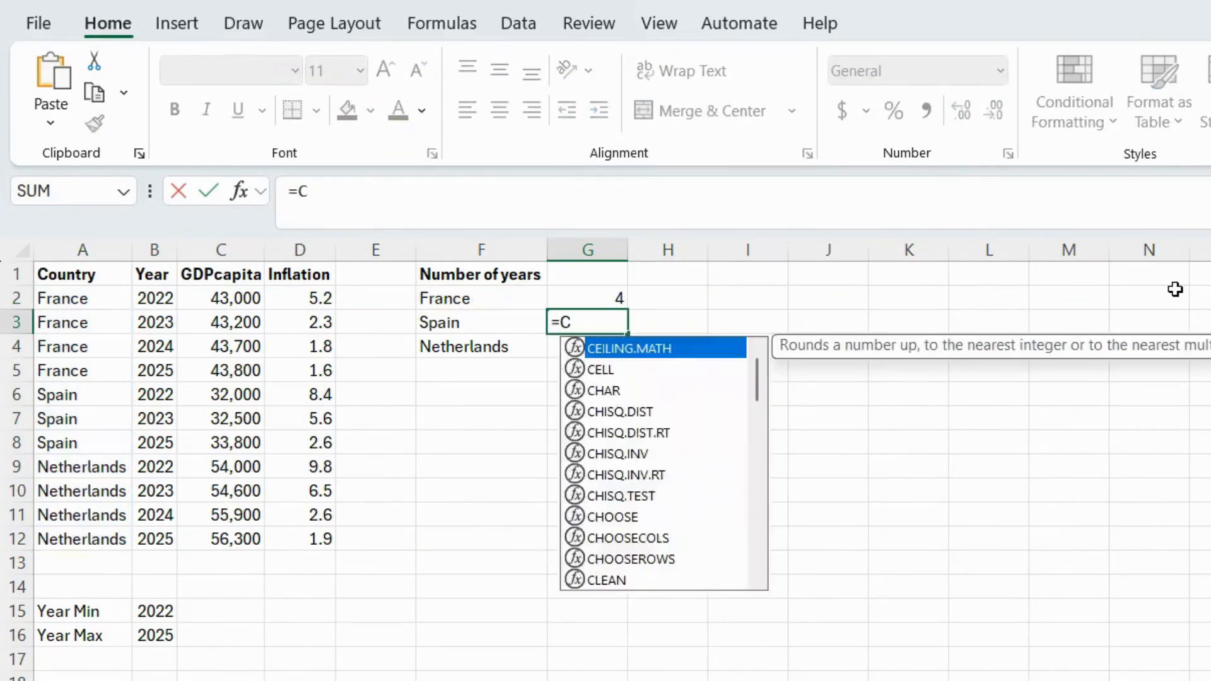
text(OUNTIFS()
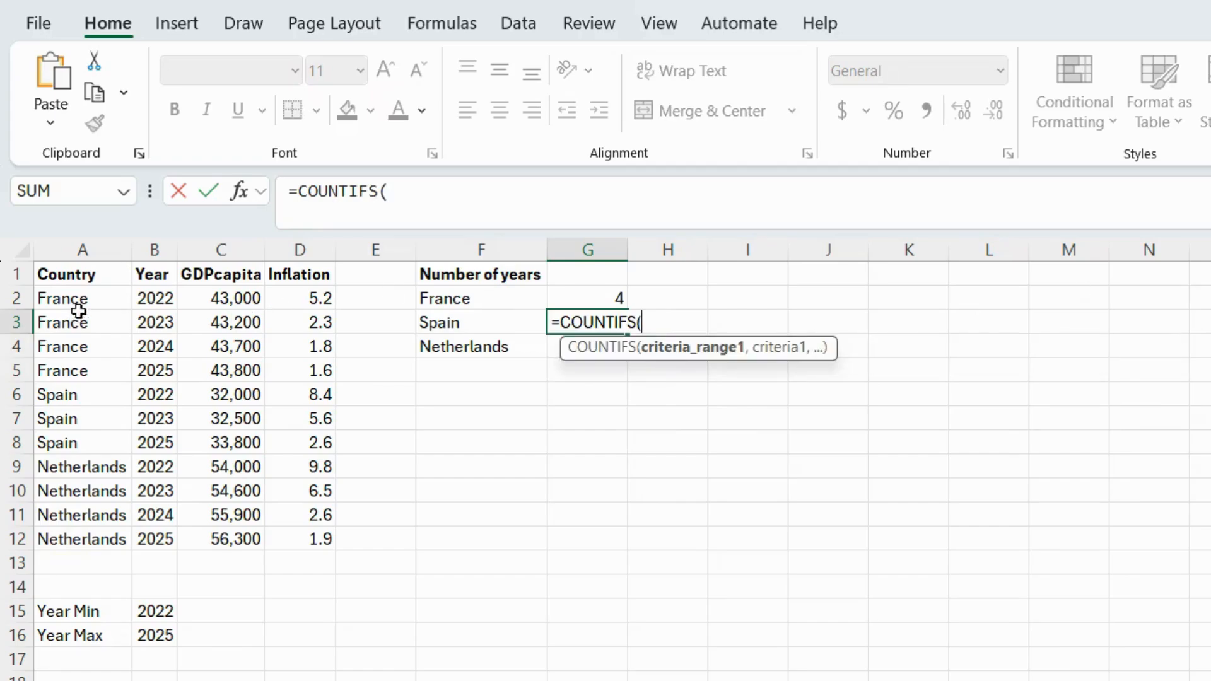
drag(78, 301, 100, 536)
text(,)
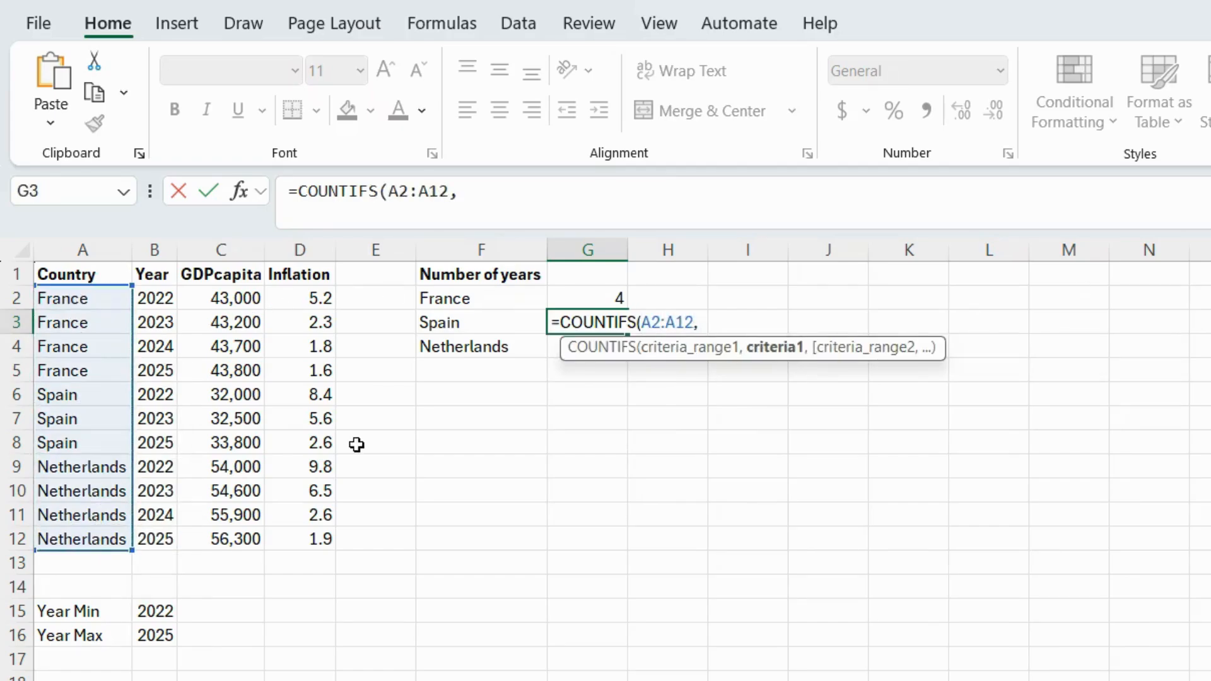
click(500, 319)
text())
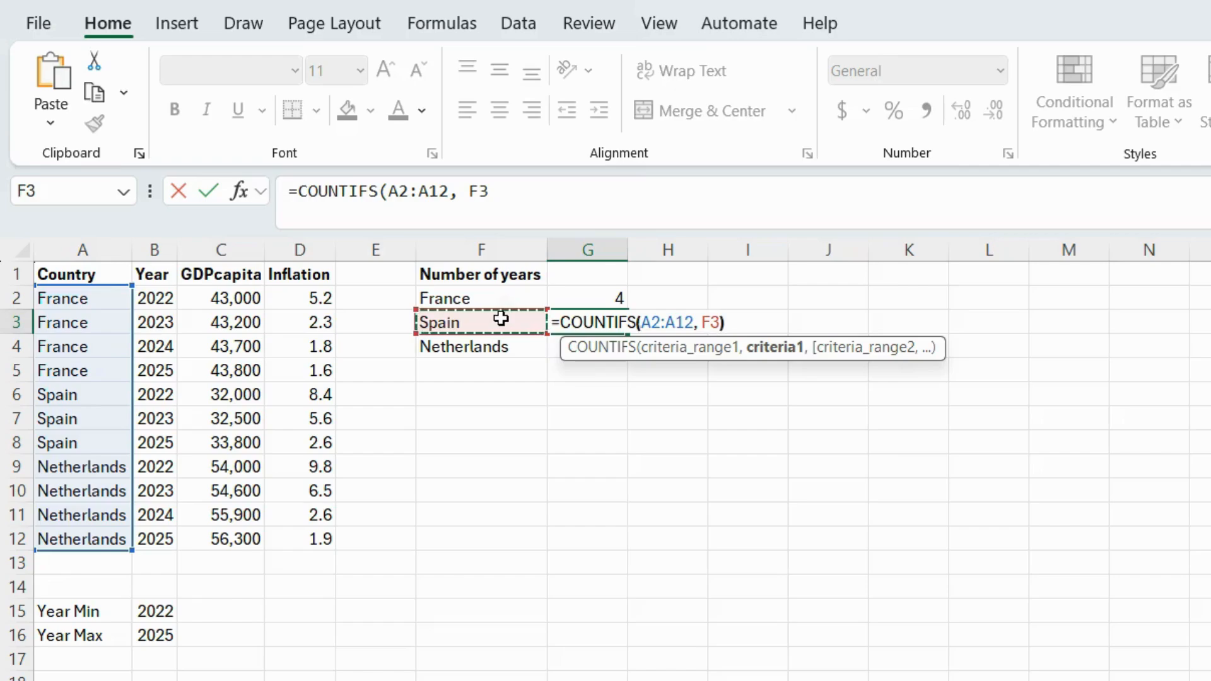
key(Return)
Count the Netherlands' years in G4 with COUNTIFS, using range A2:A12 and criterion F4
text(=)
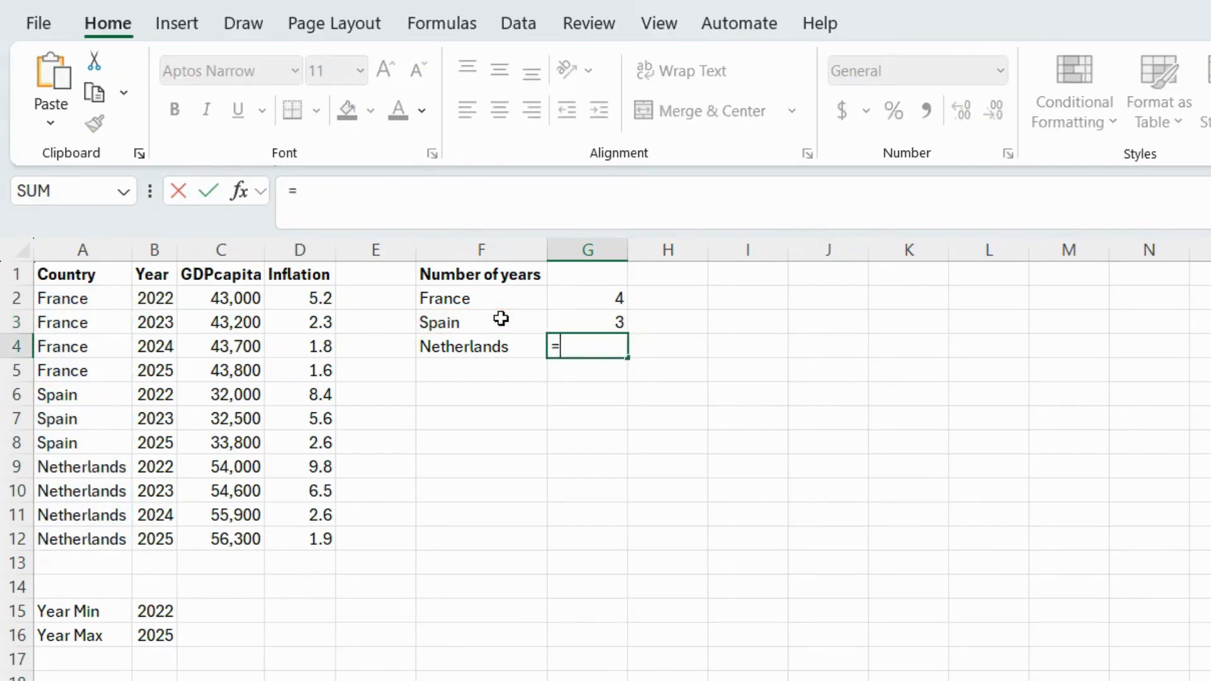
text(COUNTIFS()
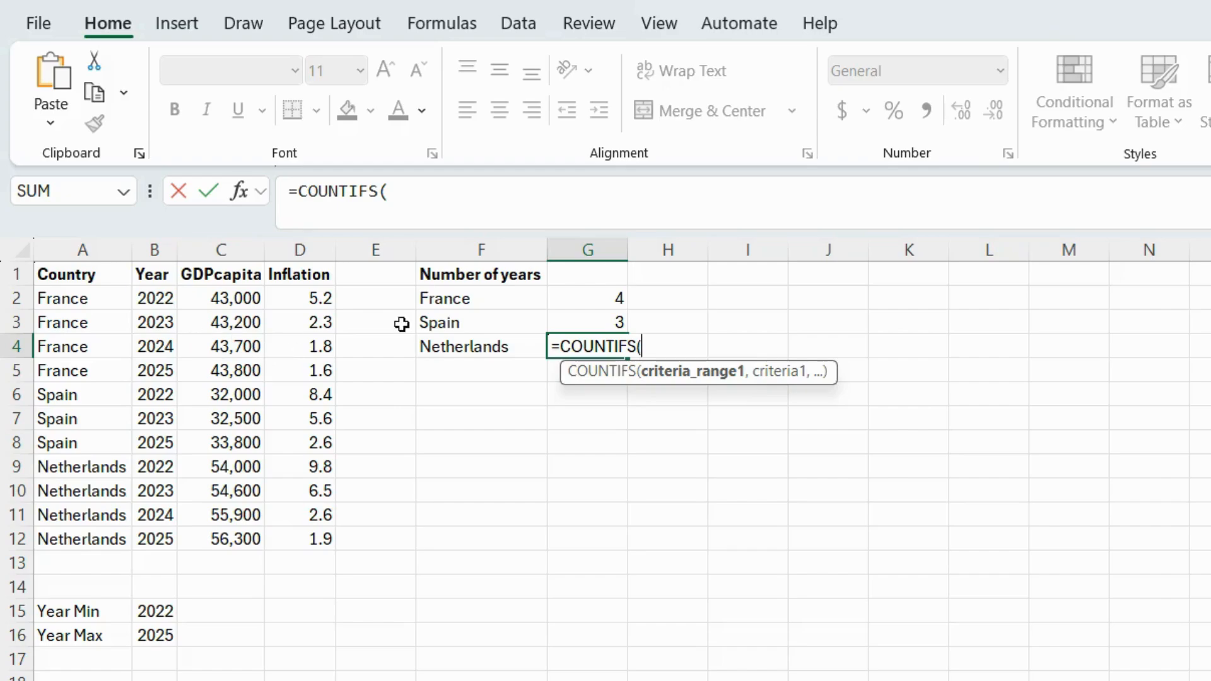
click(97, 308)
drag(97, 309, 96, 541)
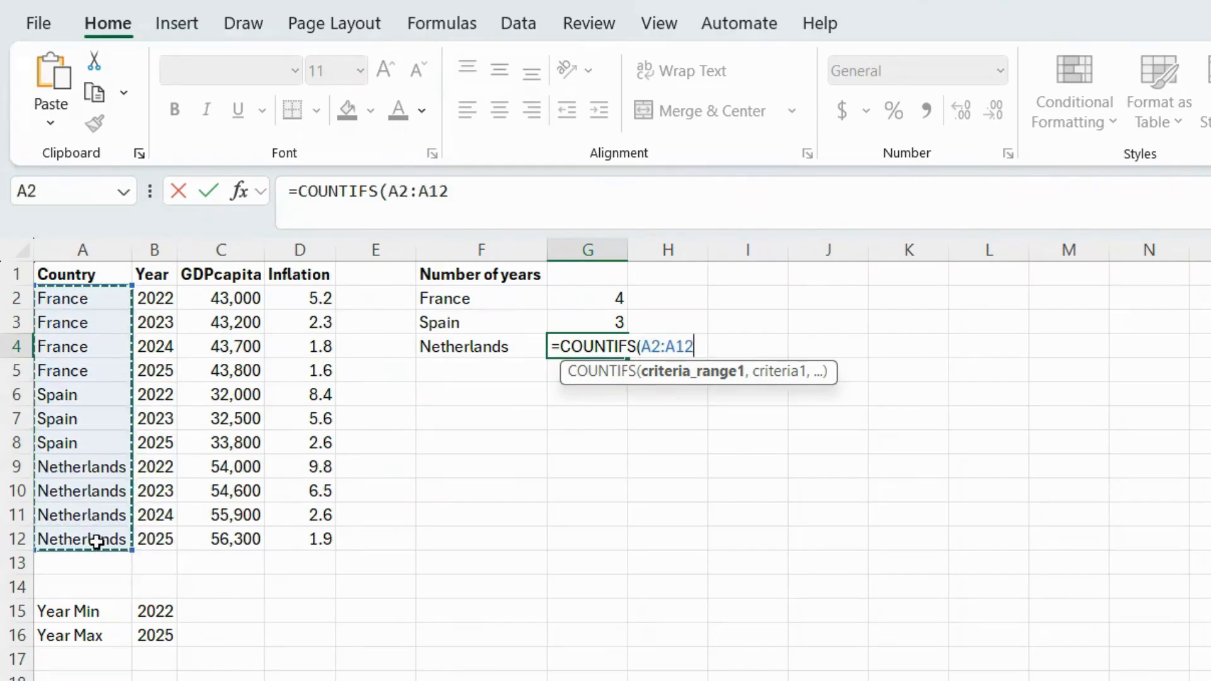
text(,)
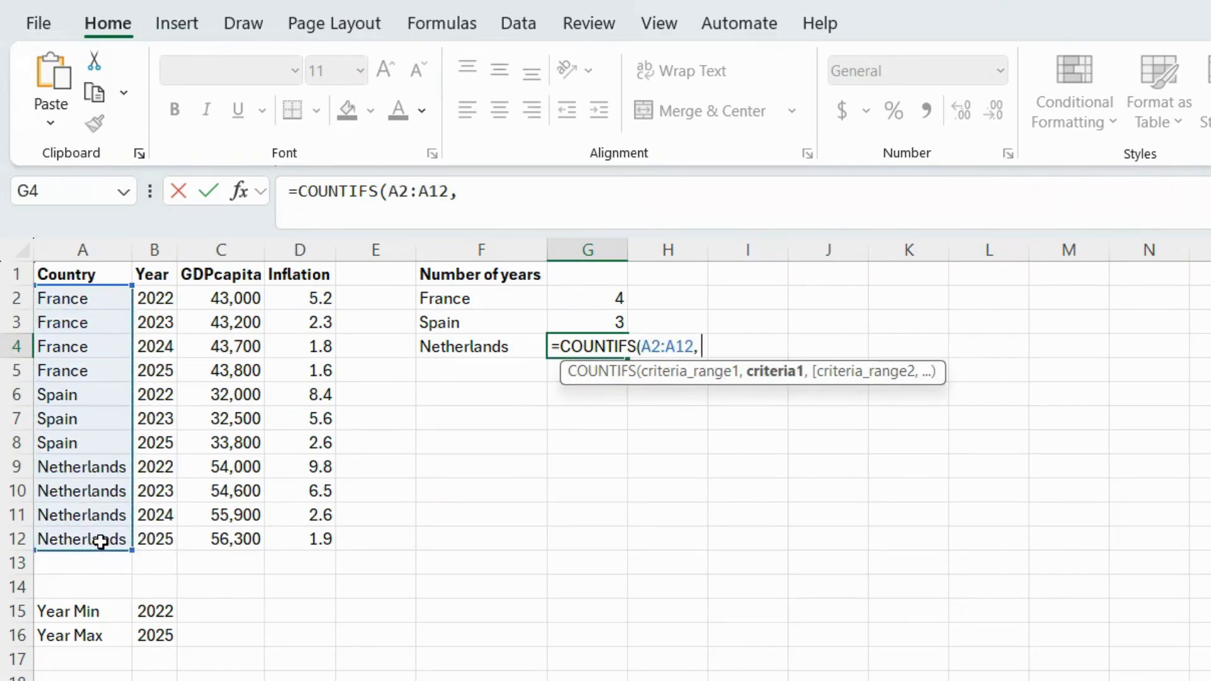
click(441, 348)
key(Return)
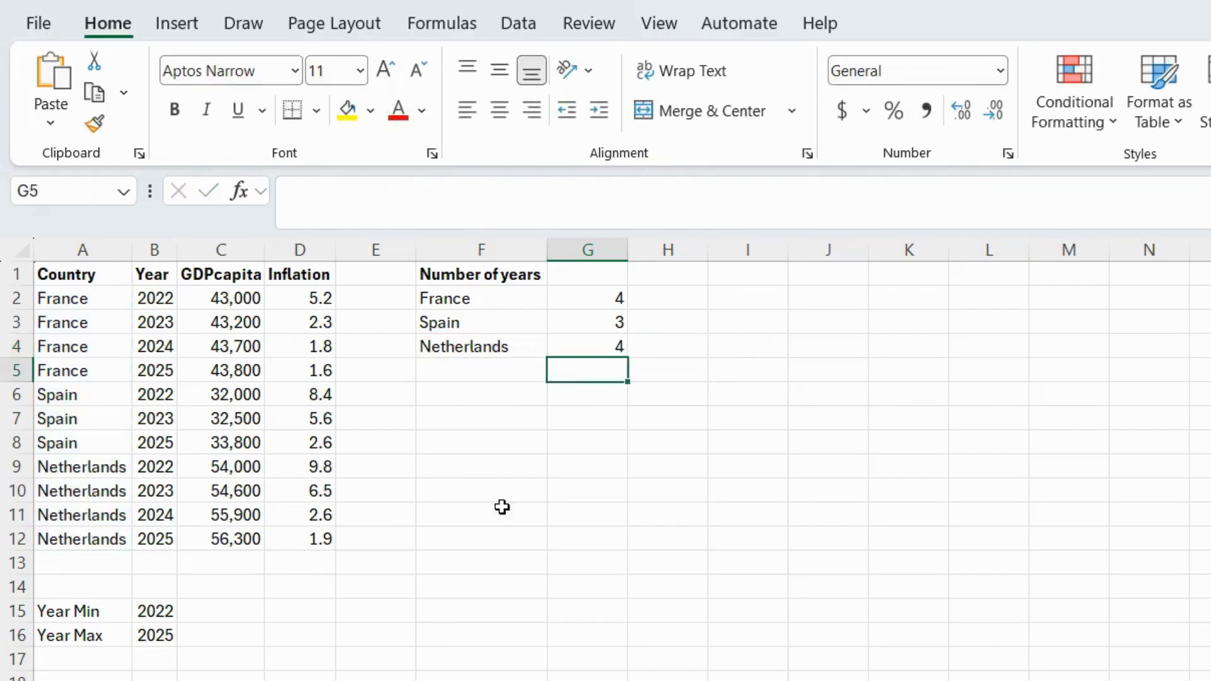
click(600, 435)
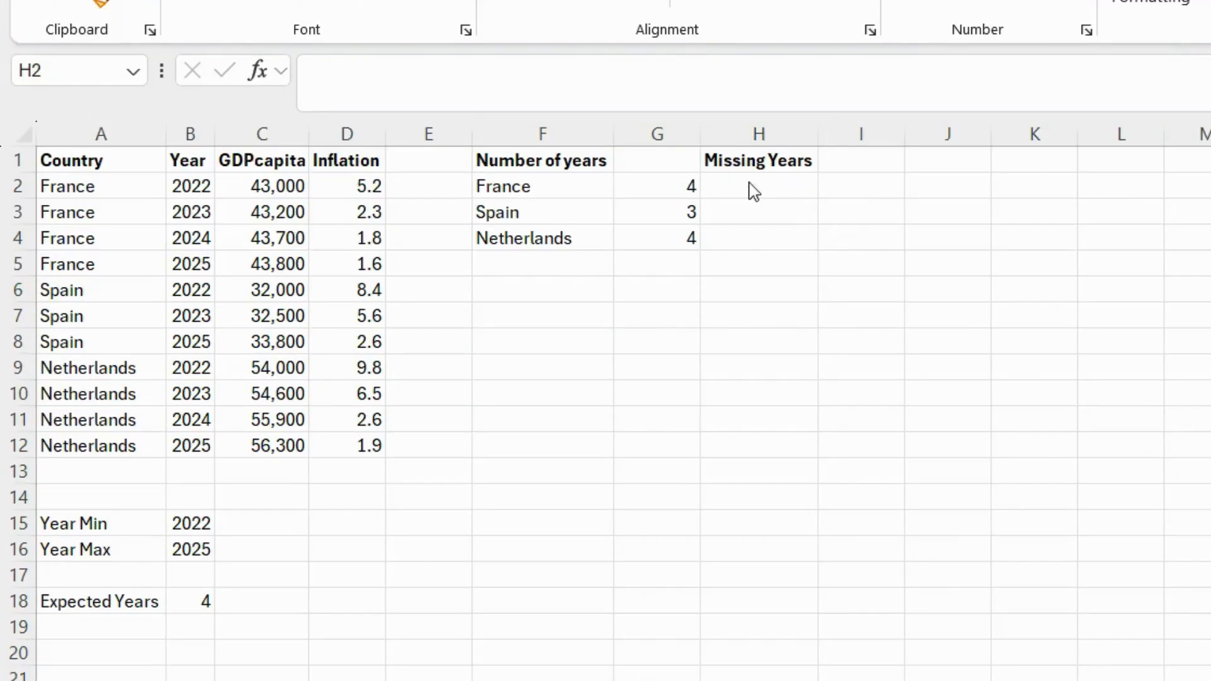
Flag missing years for France in H2 with the formula =IF(G2=$B$18, "No", "Yes")
text(=IF()
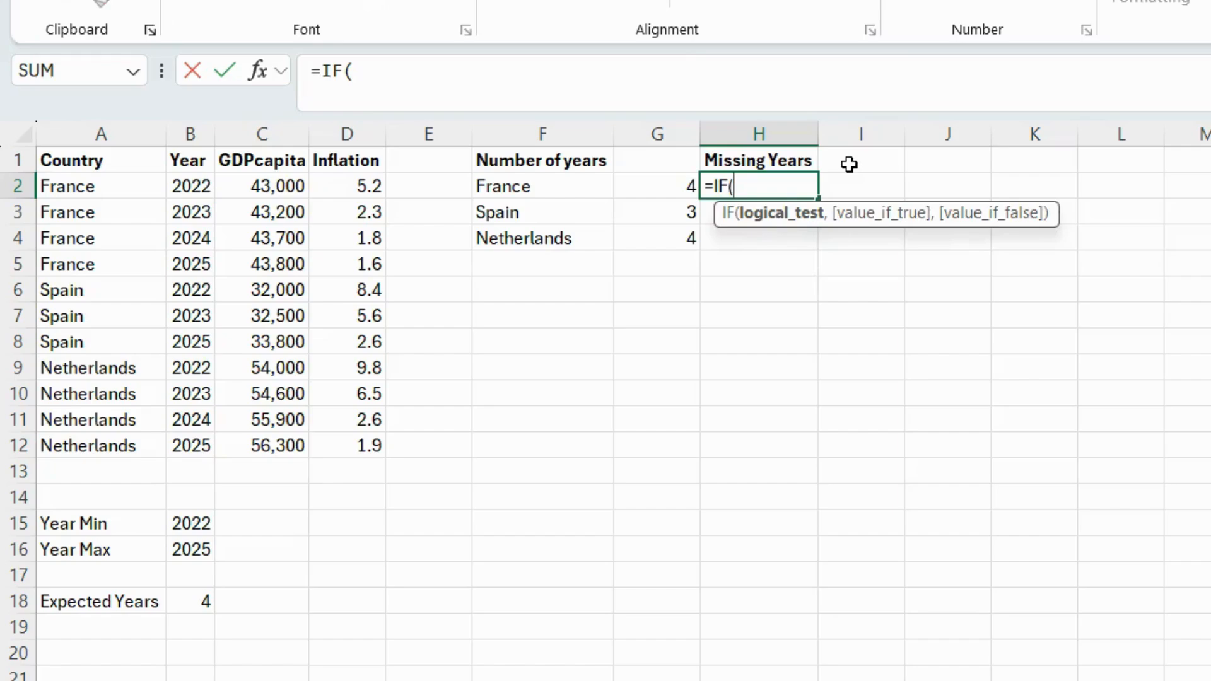
click(620, 188)
text(=)
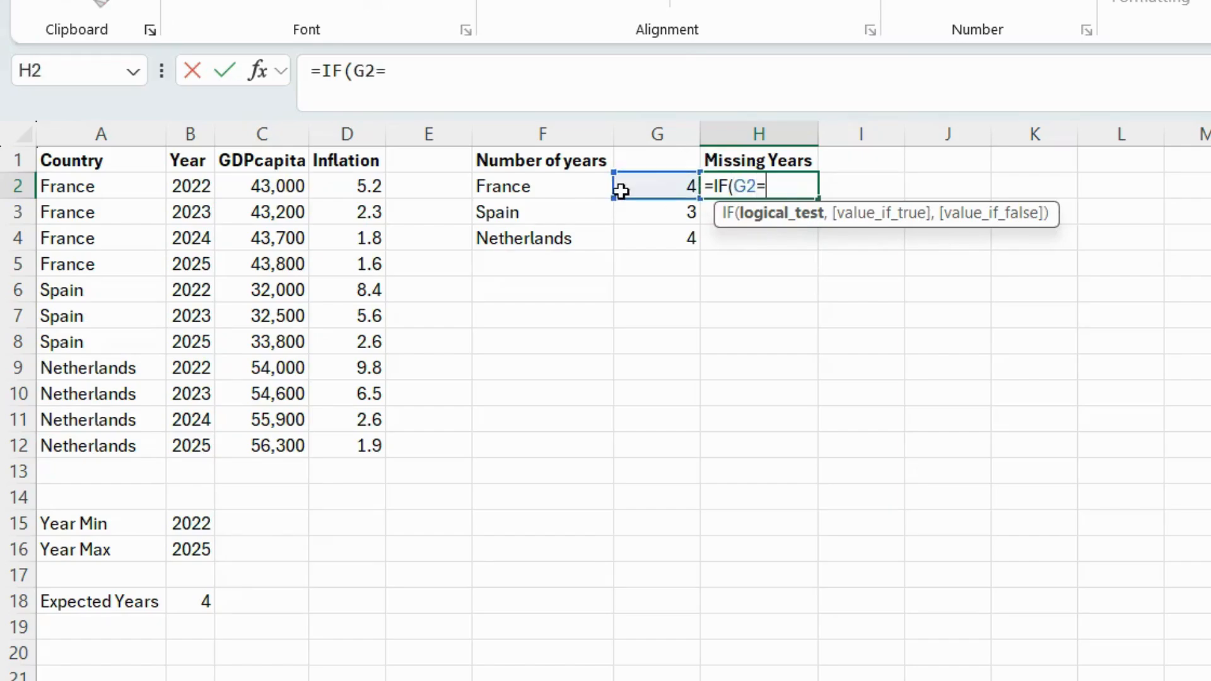
click(192, 601)
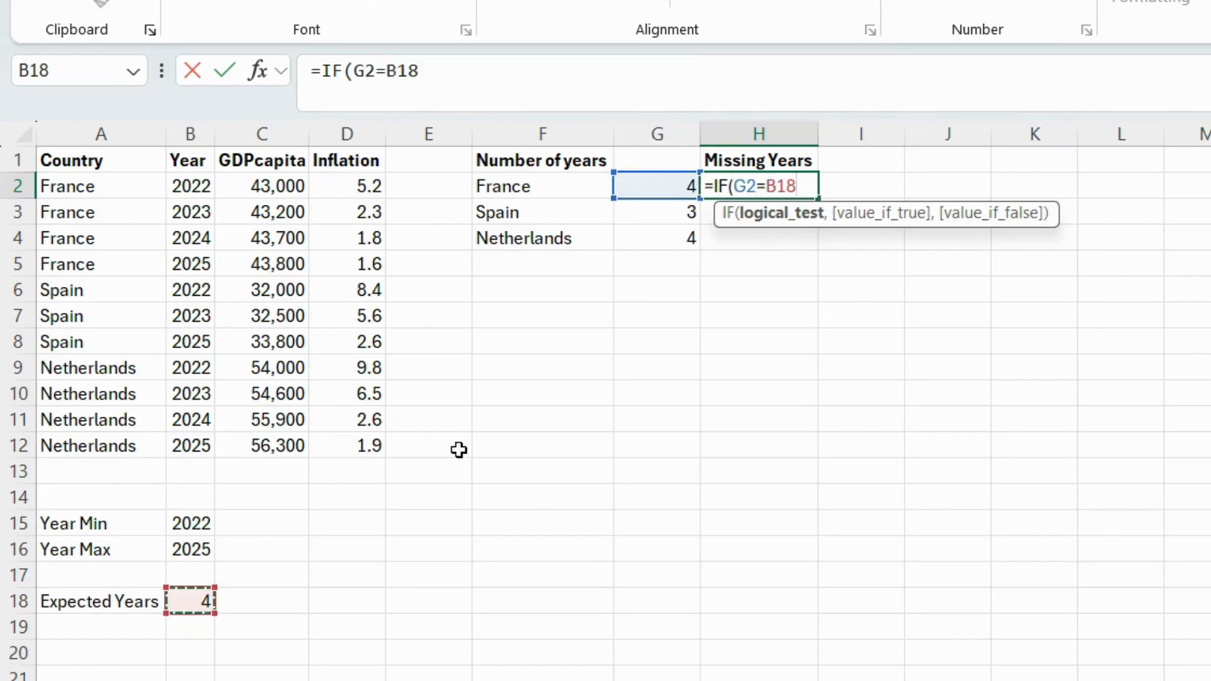
text($)
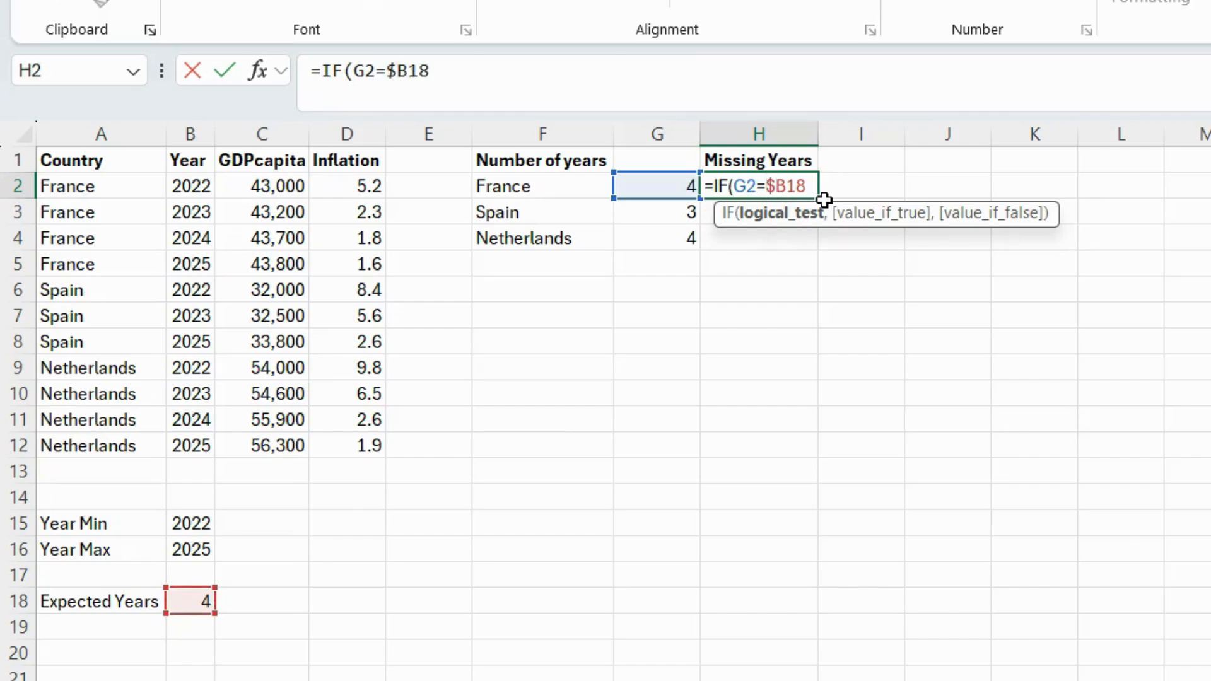
key(Right)
text($18)
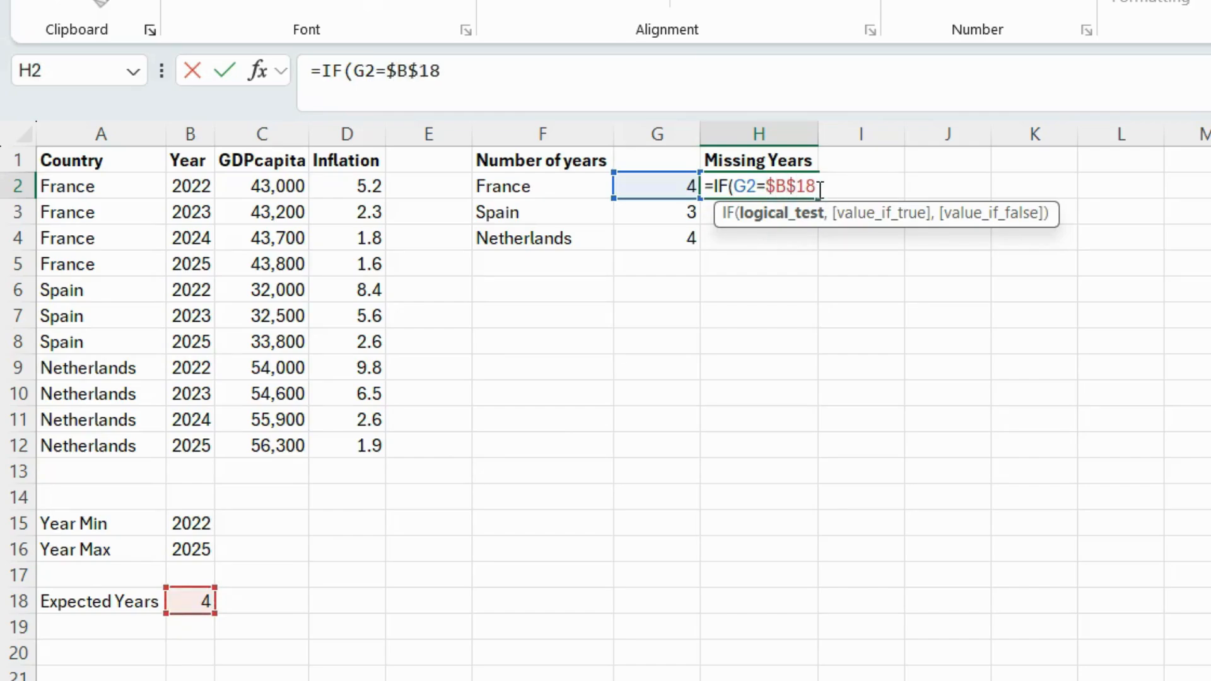
text(, "No)
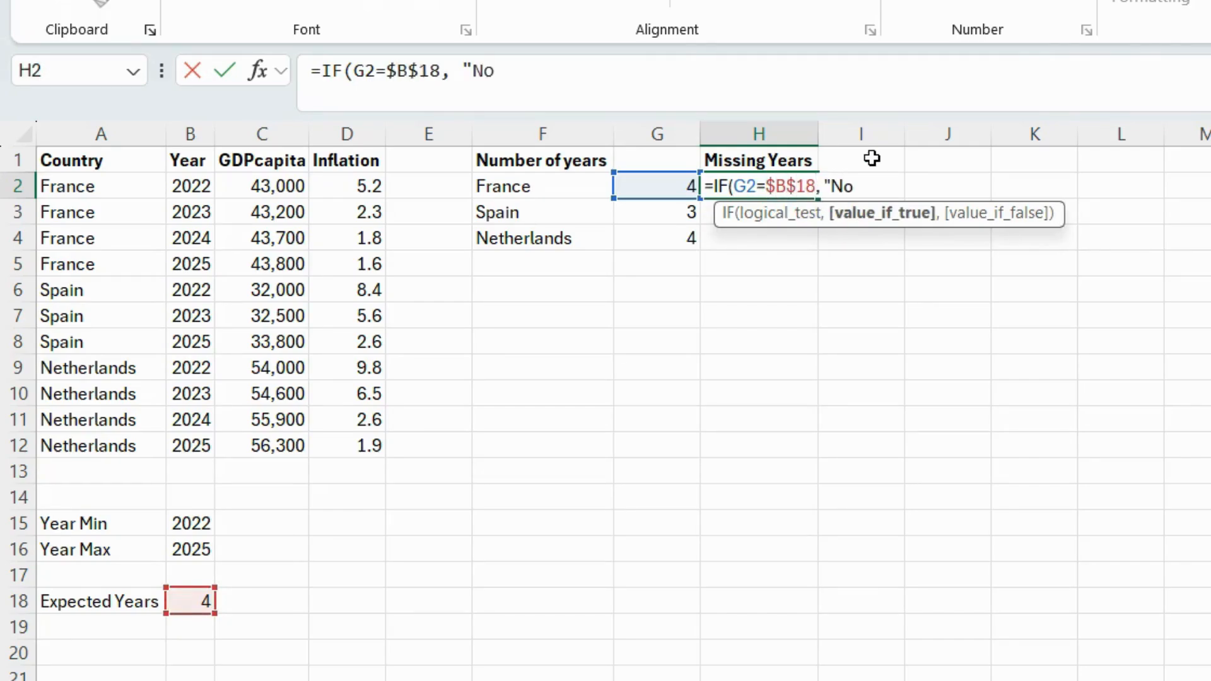
text(", "Yes")
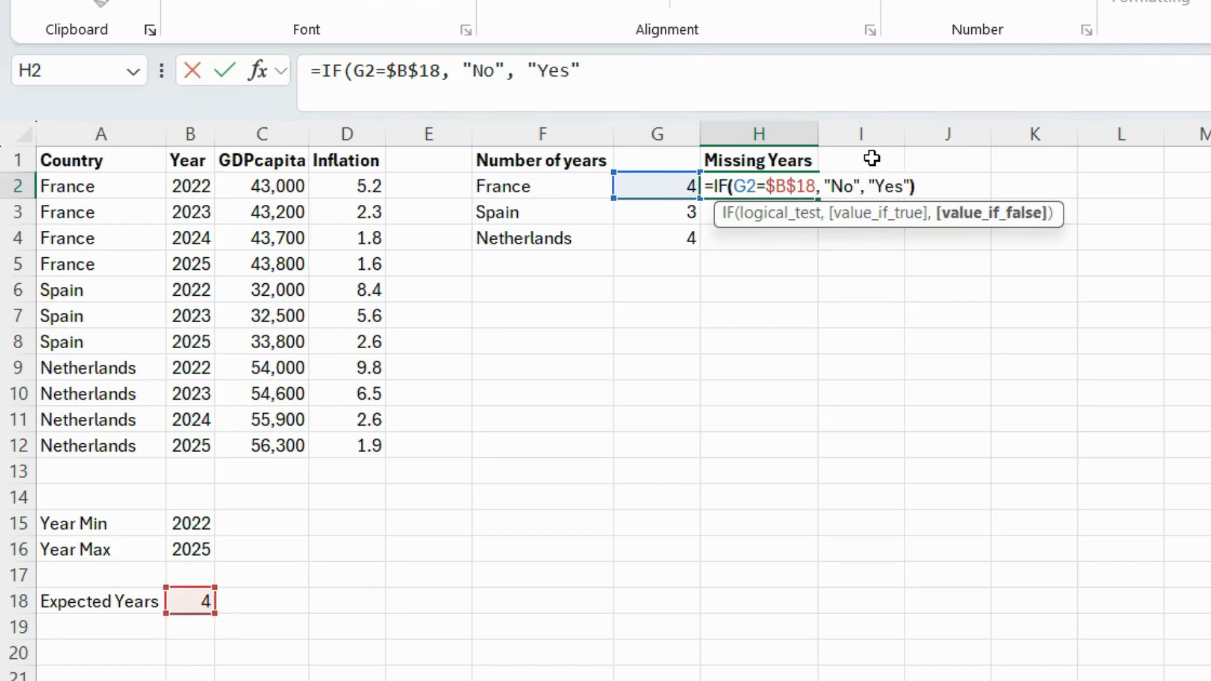
key(Return)
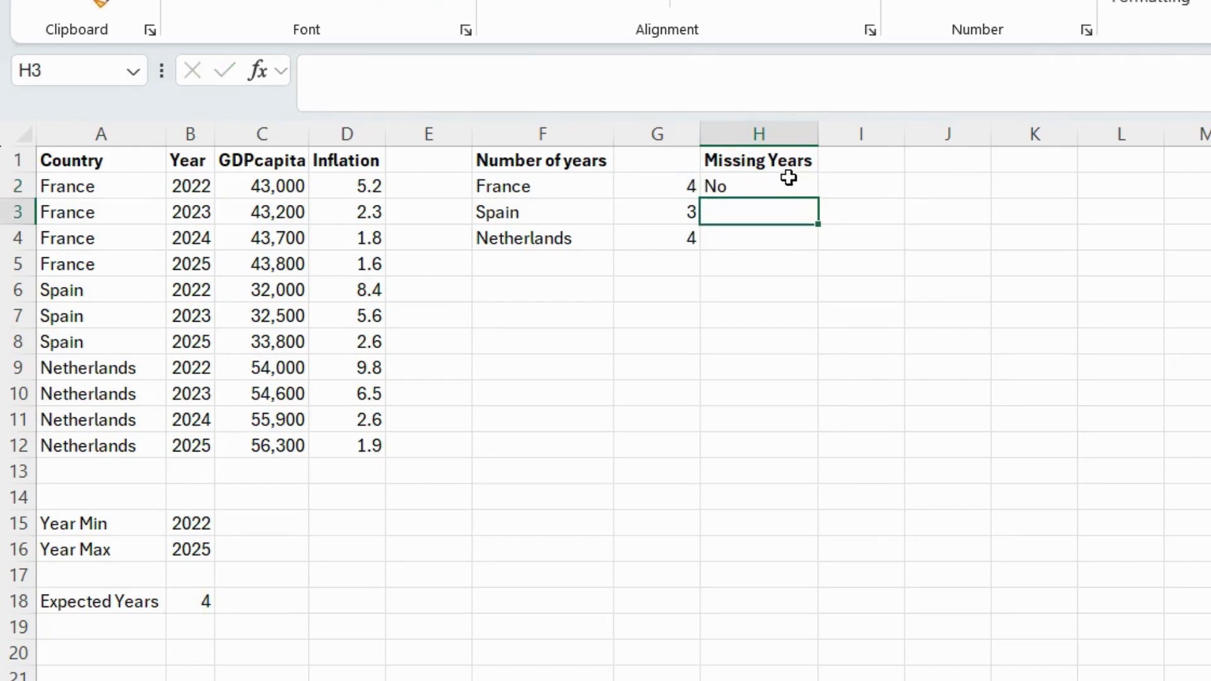
Fill the Missing Years formula from H2 down to H4 for Spain and the Netherlands
click(788, 178)
drag(817, 199, 816, 251)
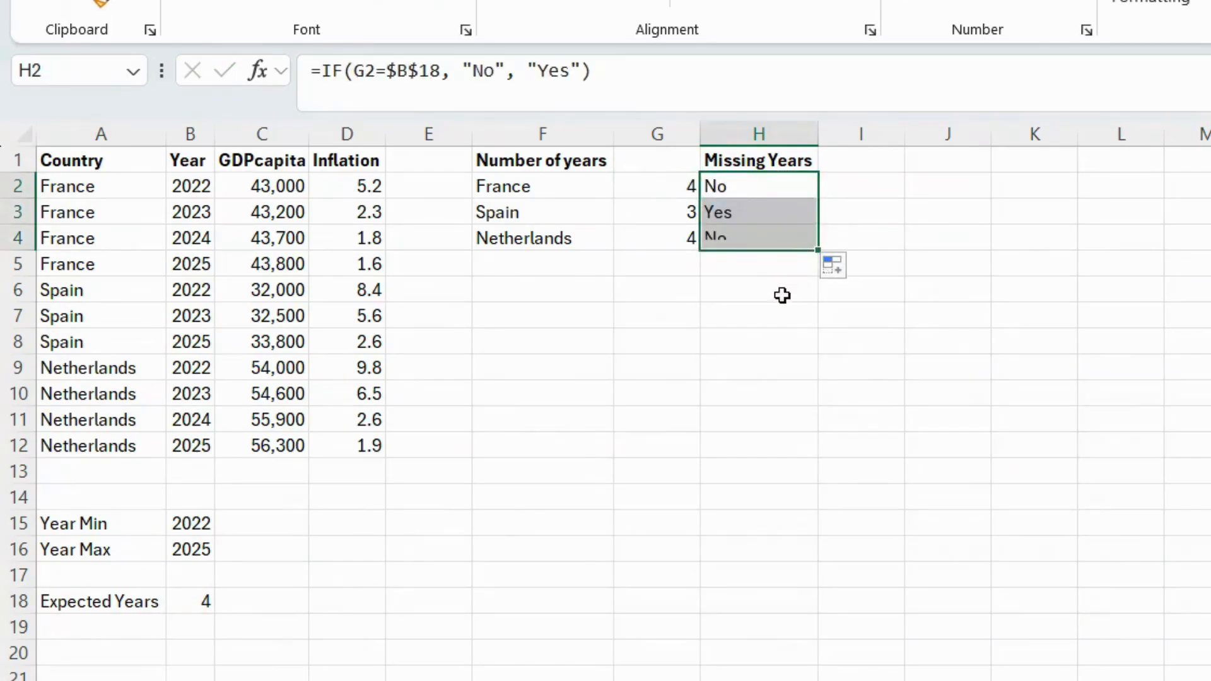
click(751, 320)
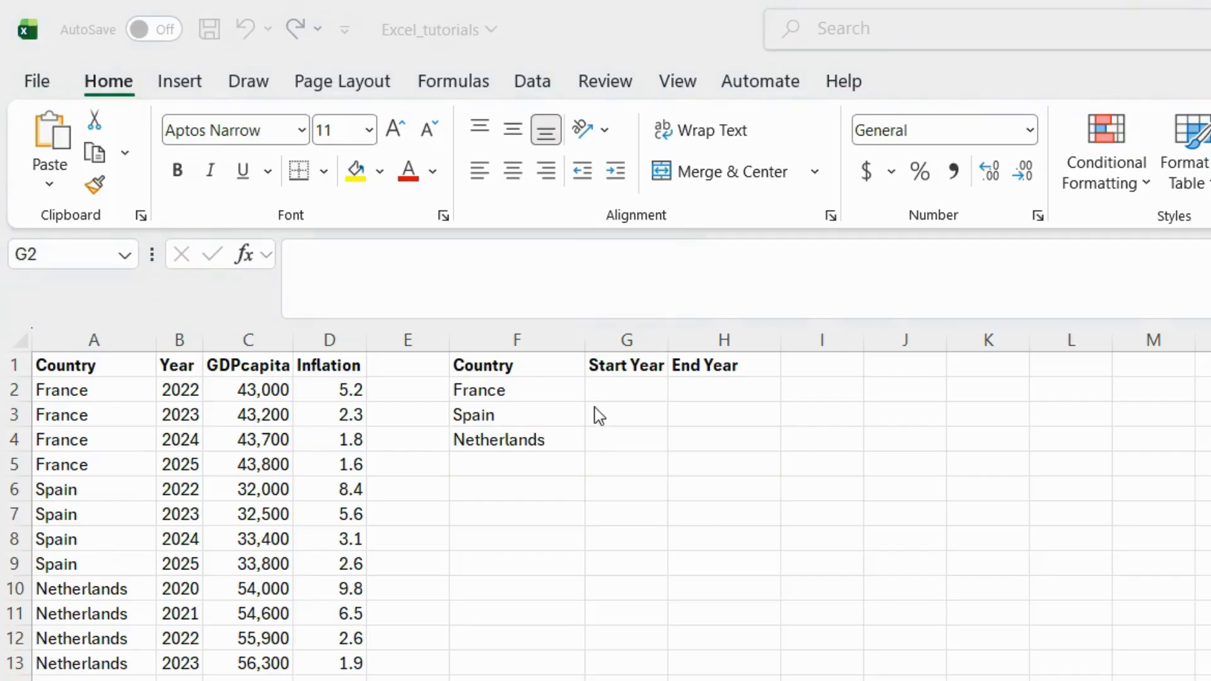
Find France's start year in G2 with the formula =MINIFS(B2:B13, A2:A13, F2)
click(593, 388)
text(=)
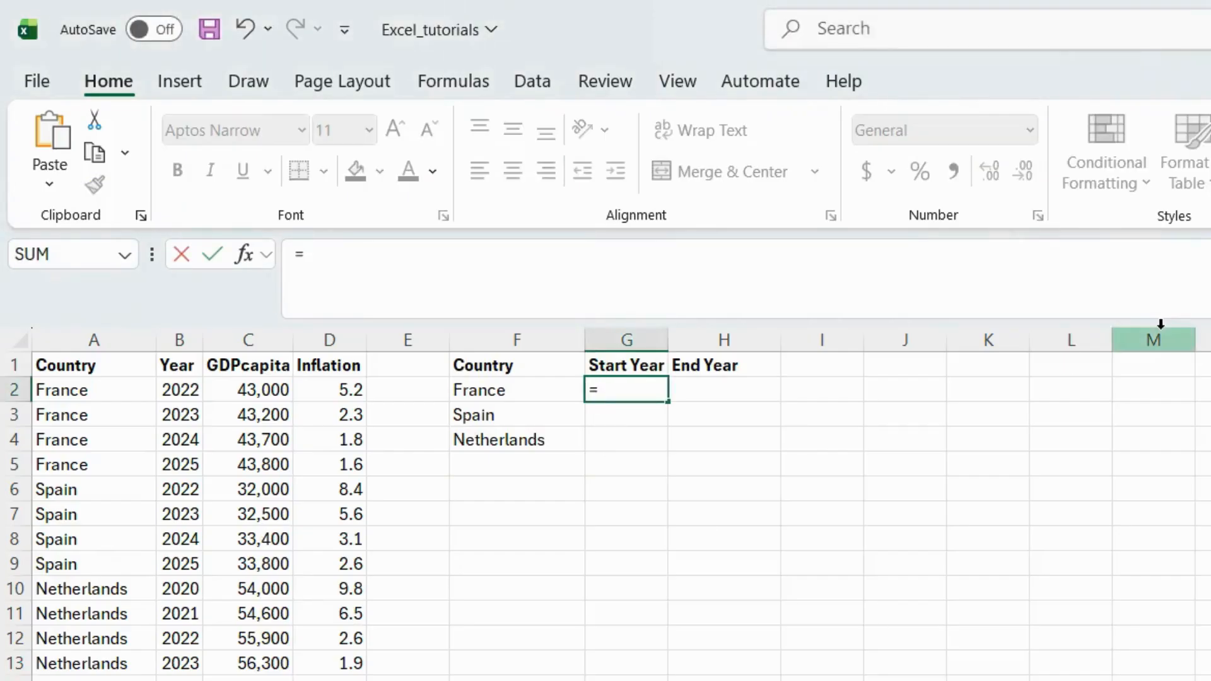
text(MINIFS()
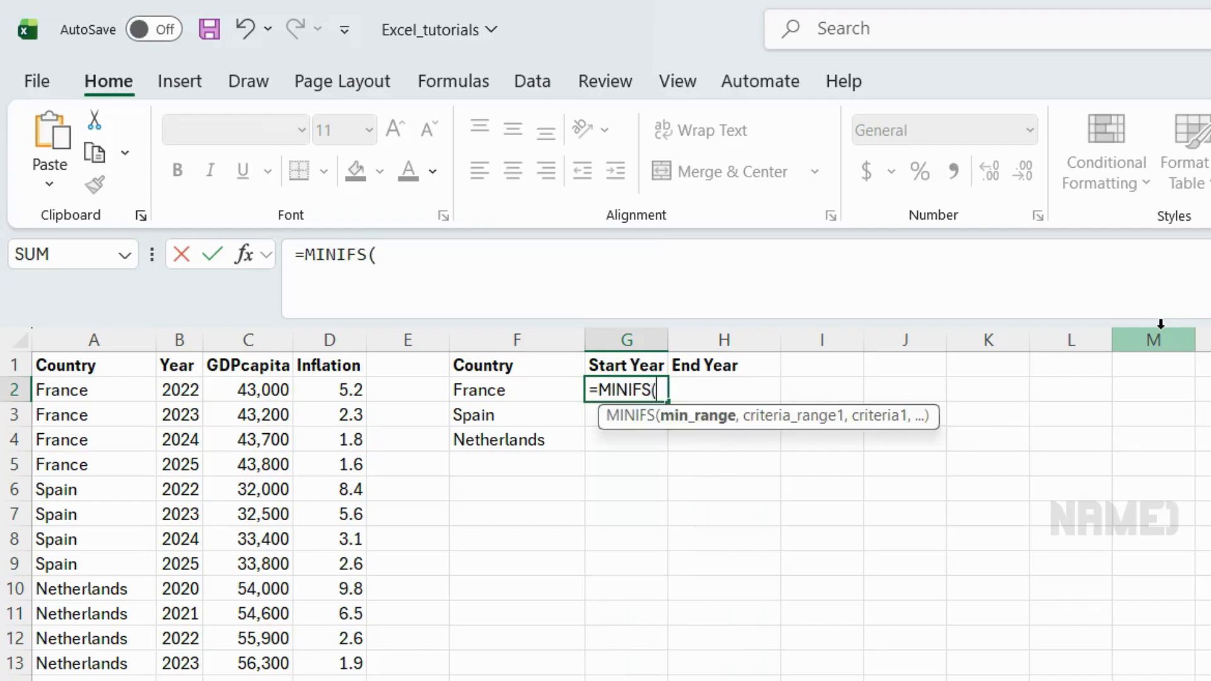
drag(190, 388, 183, 665)
text(,)
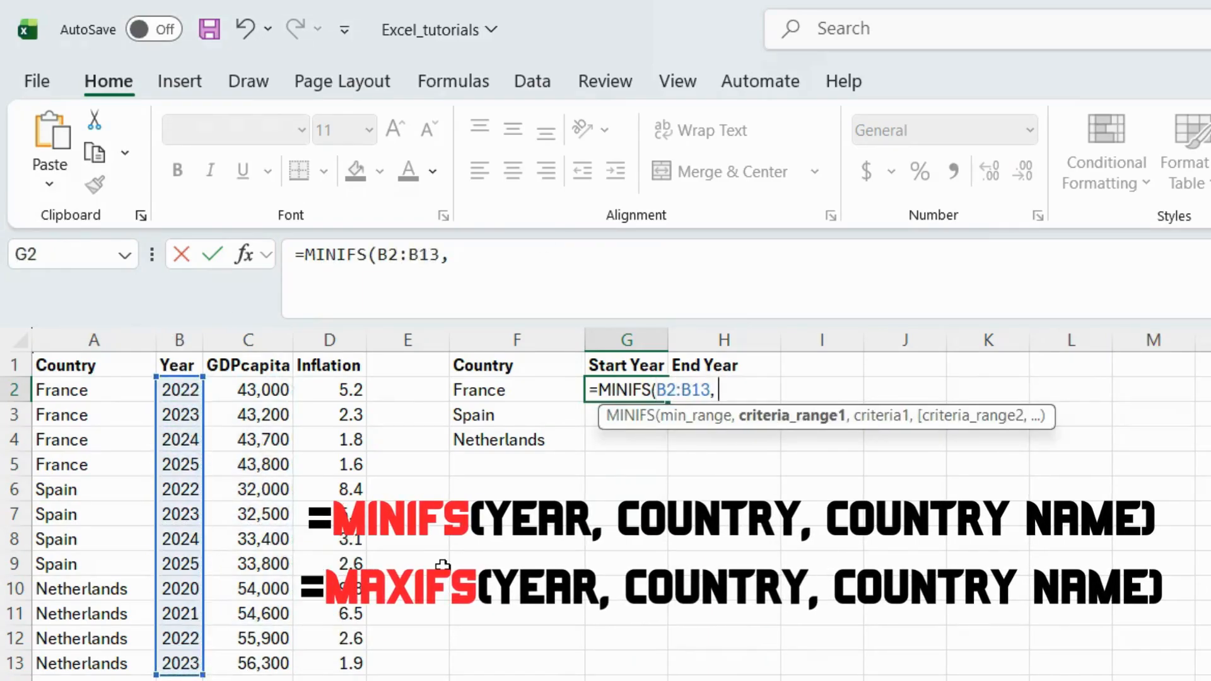
drag(135, 395, 93, 664)
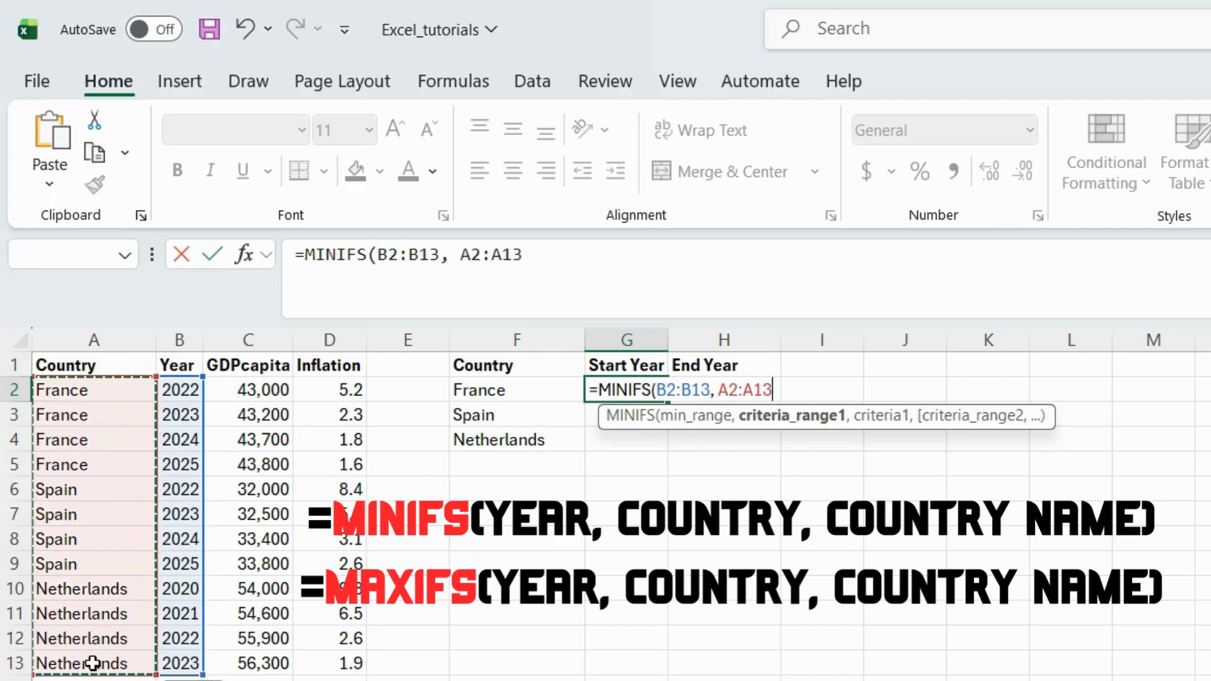
text(,)
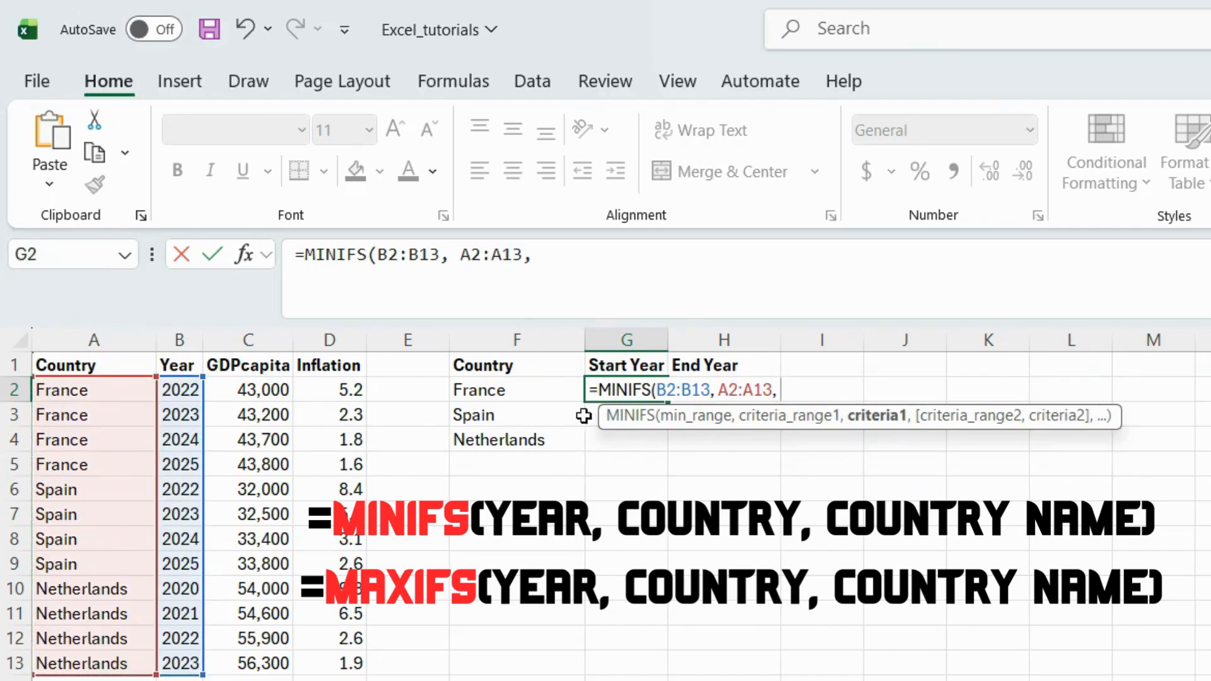
click(555, 389)
text())
key(Return)
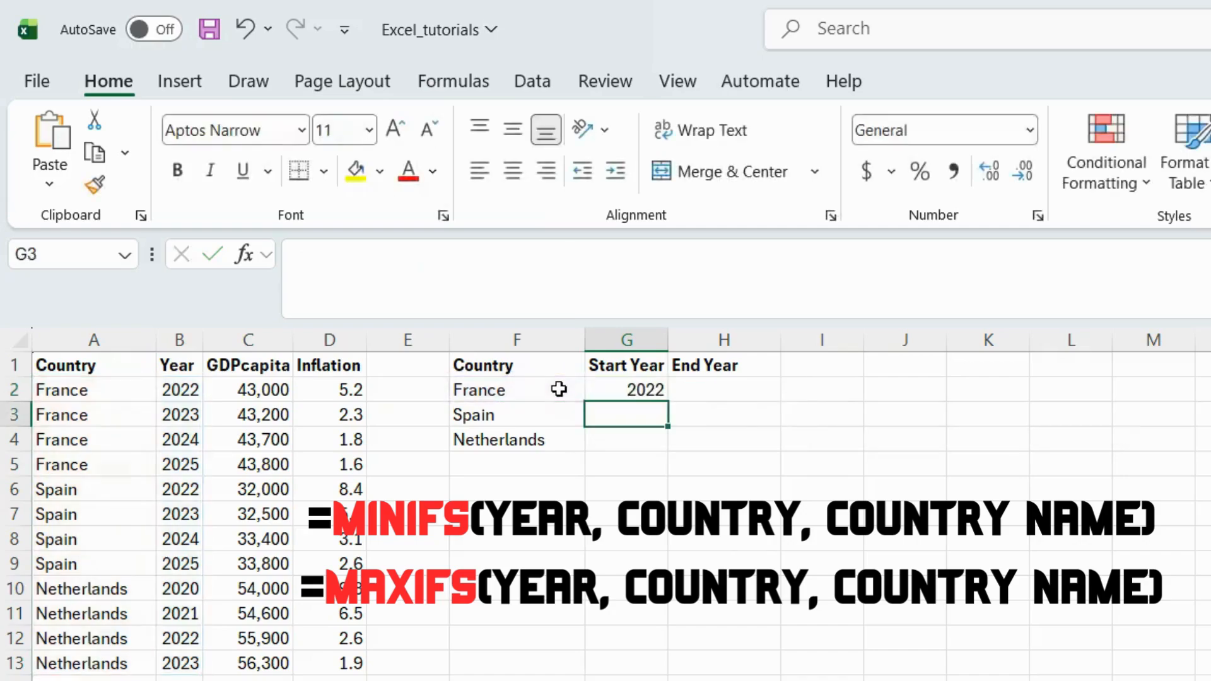
Find France's end year in H2 with the formula =MAXIFS(B2:B13, A2:A13, F2)
click(726, 389)
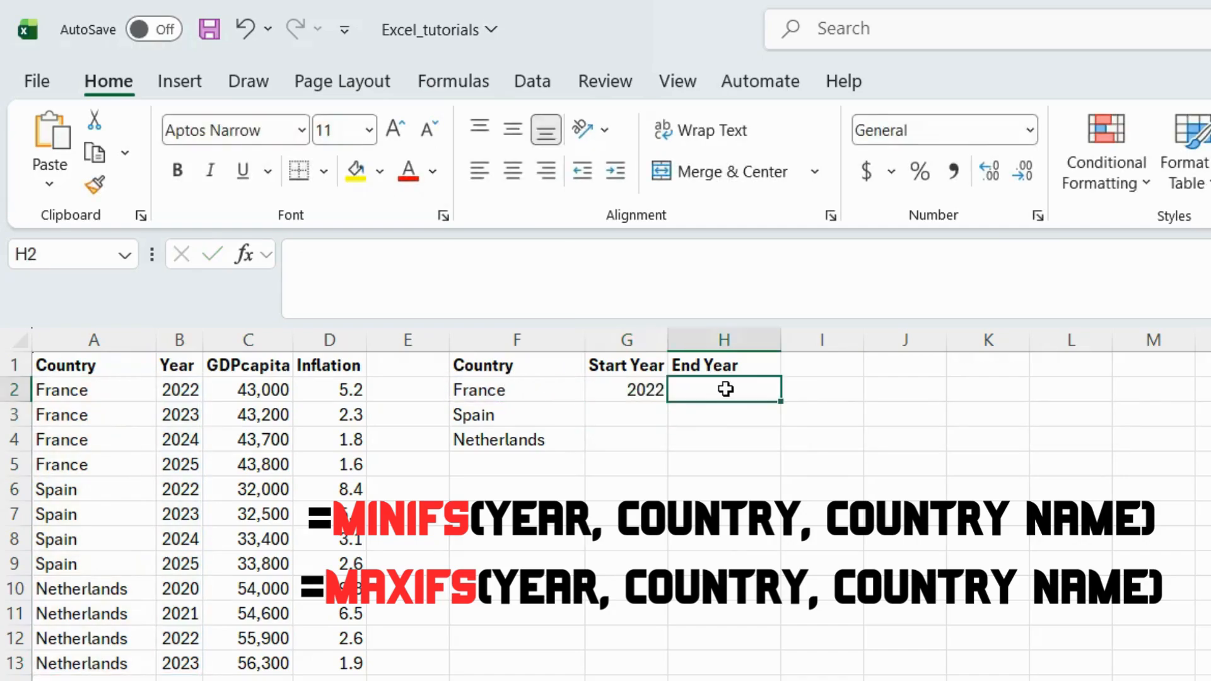
text(=MAX)
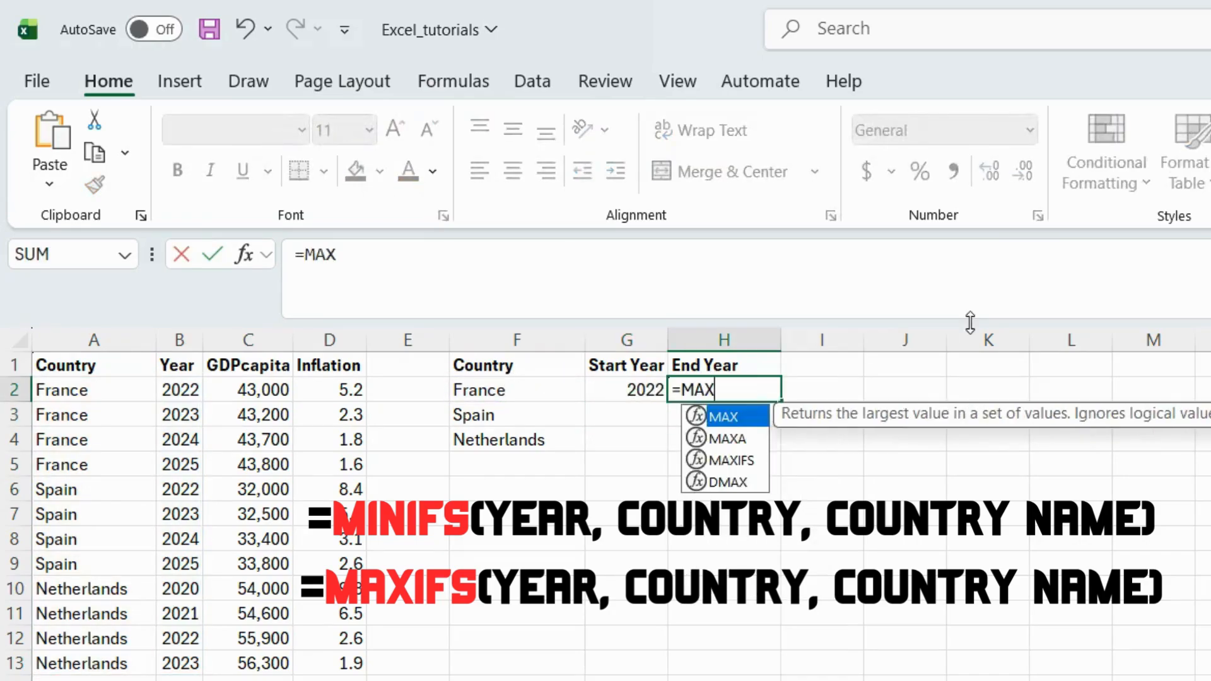
text(IFS()
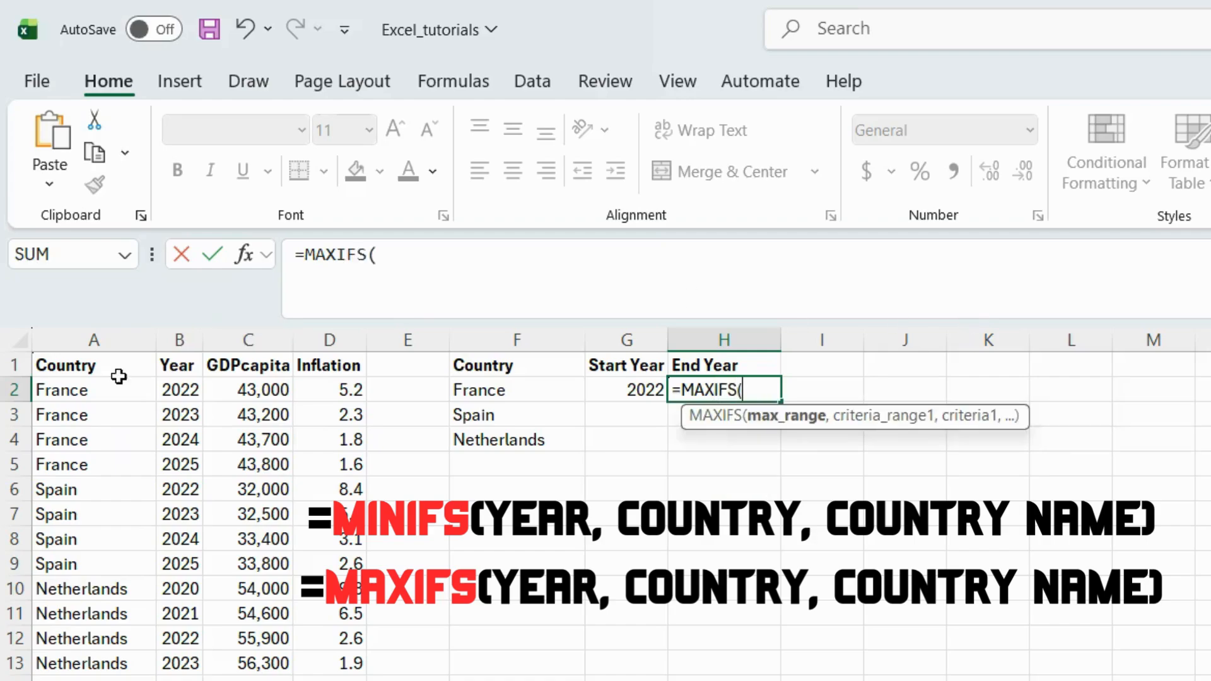
drag(171, 385, 162, 661)
text(,)
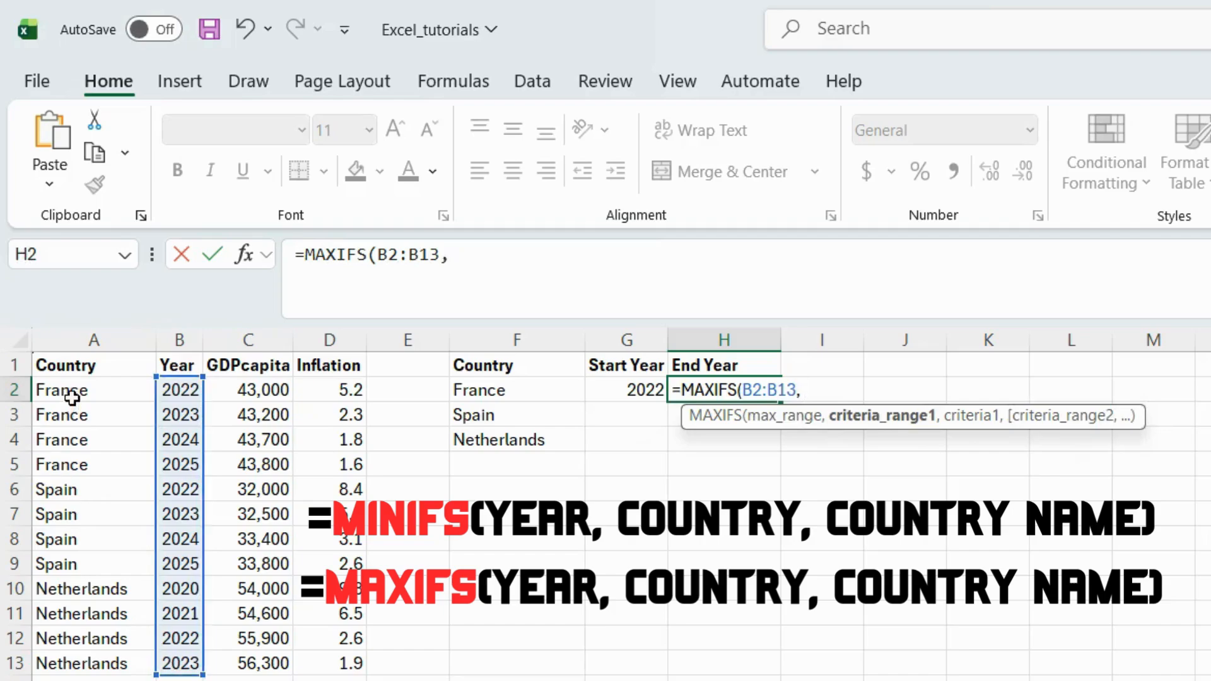
drag(73, 395, 65, 656)
text(,)
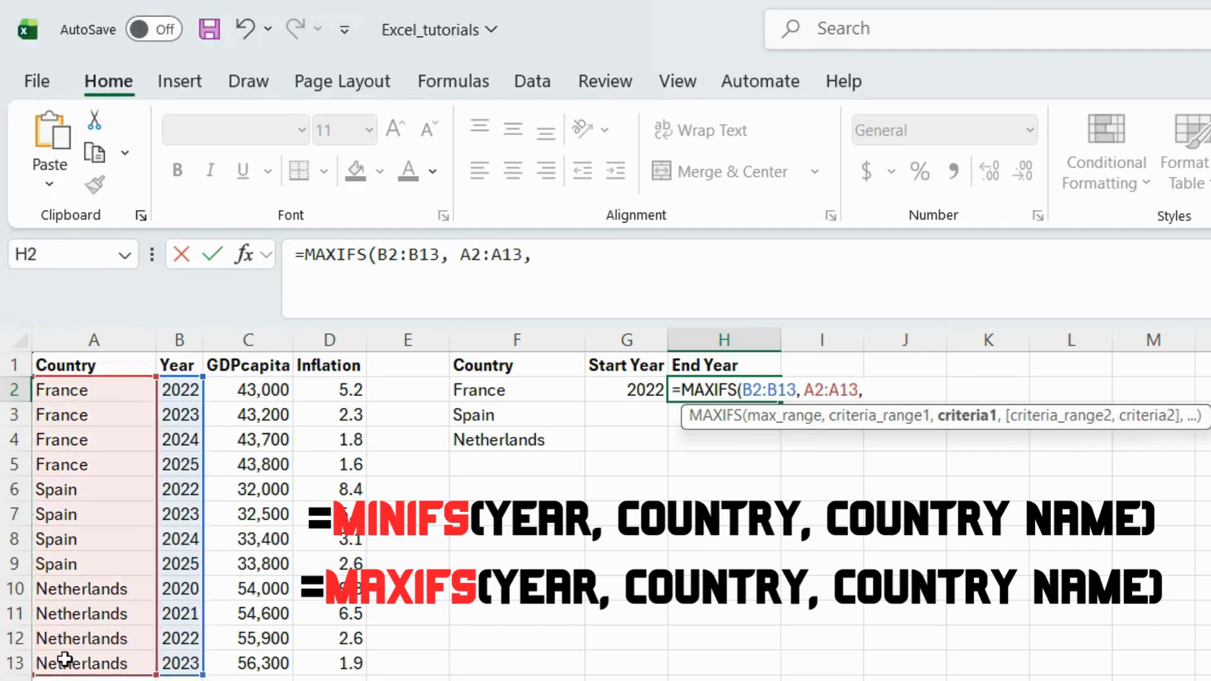
click(559, 396)
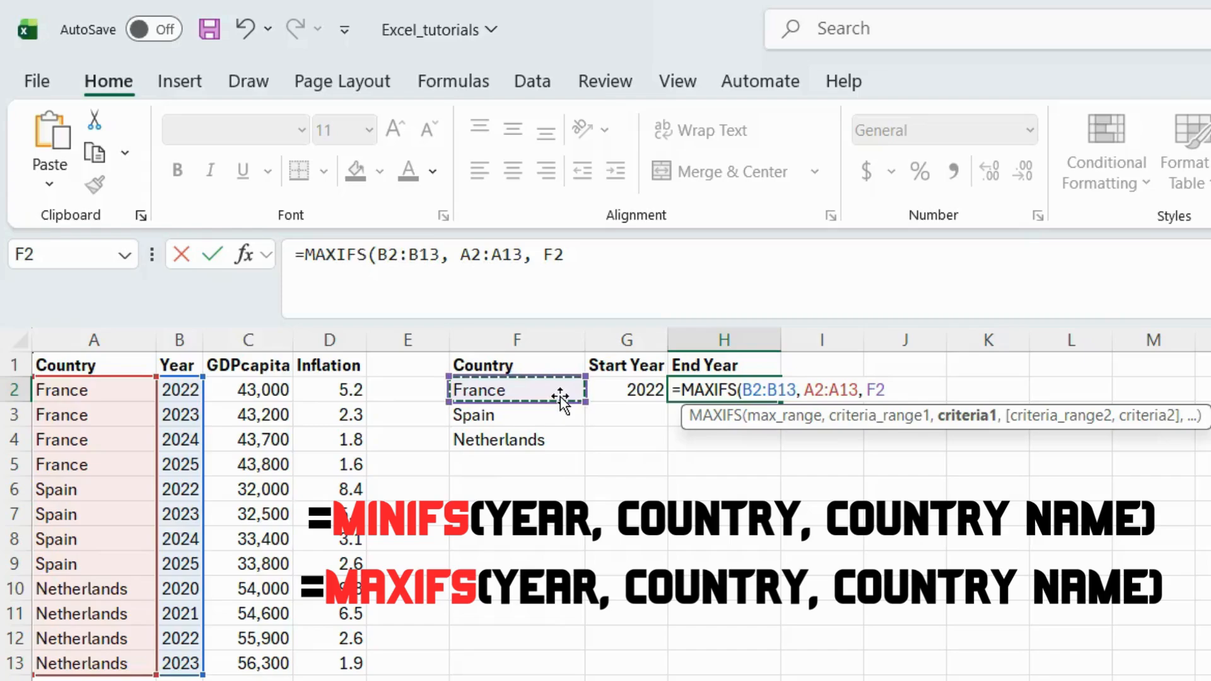
text())
key(Return)
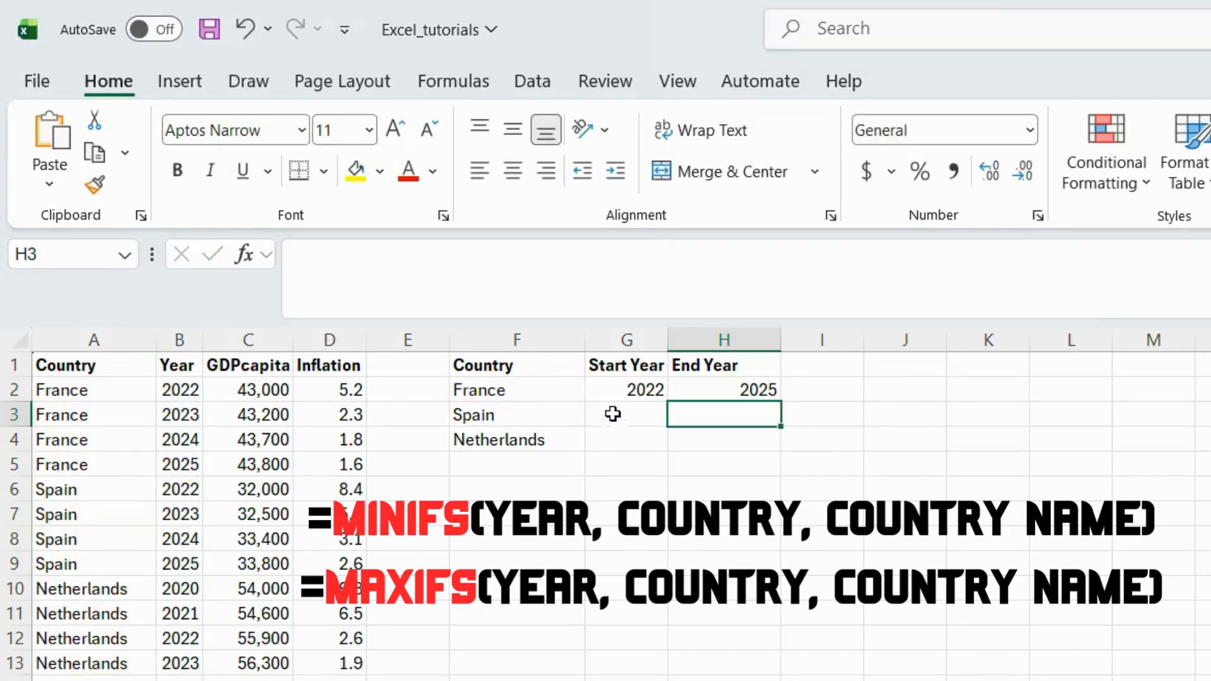
Find Spain's start year in G3 using MINIFS with year range B2:B13, country range A2:A13 and criterion F3
click(612, 412)
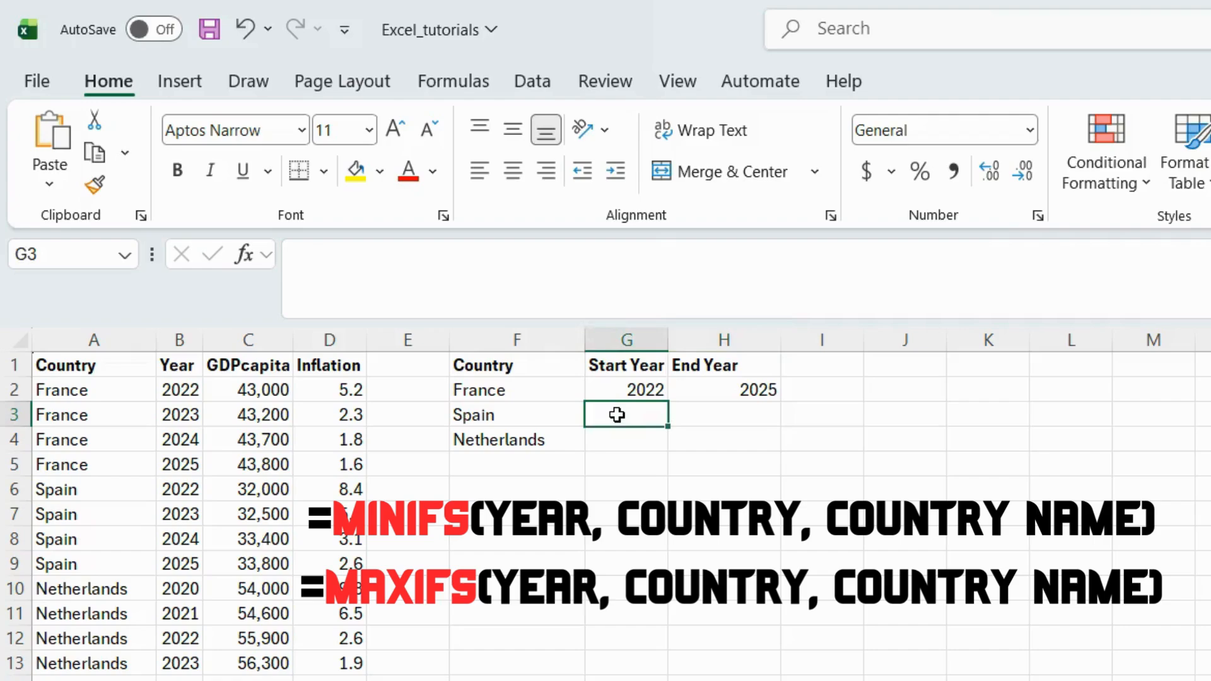
text(=MINIFS()
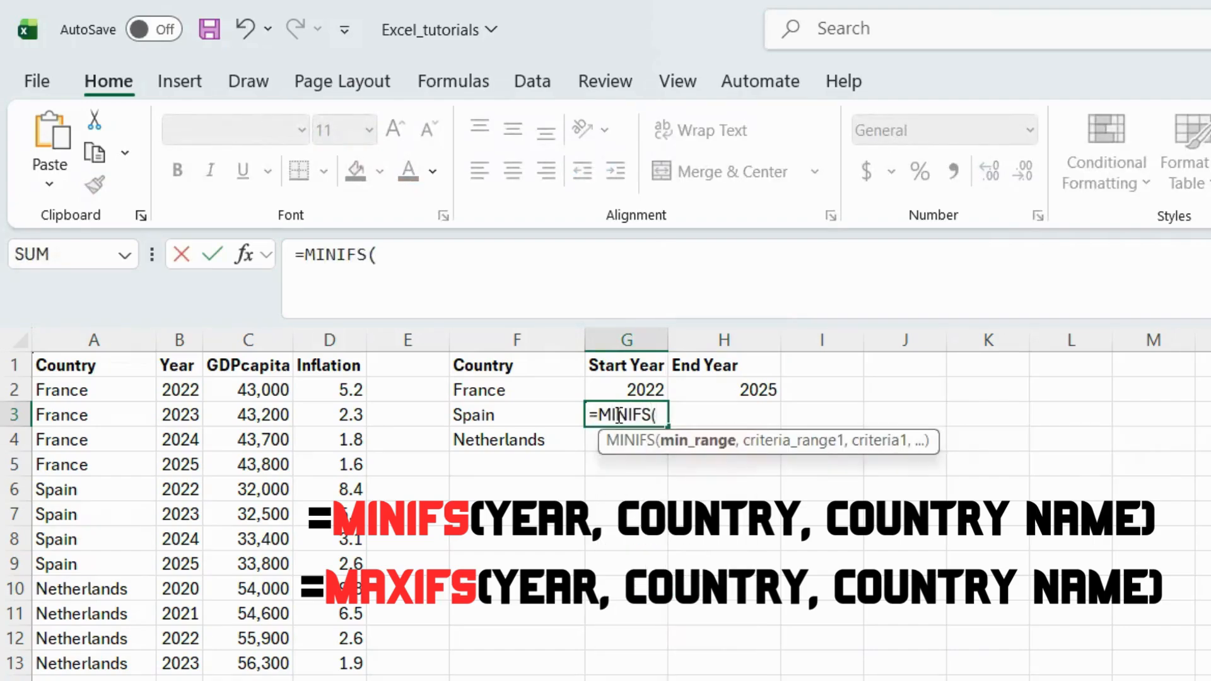
drag(168, 389, 170, 661)
text(,)
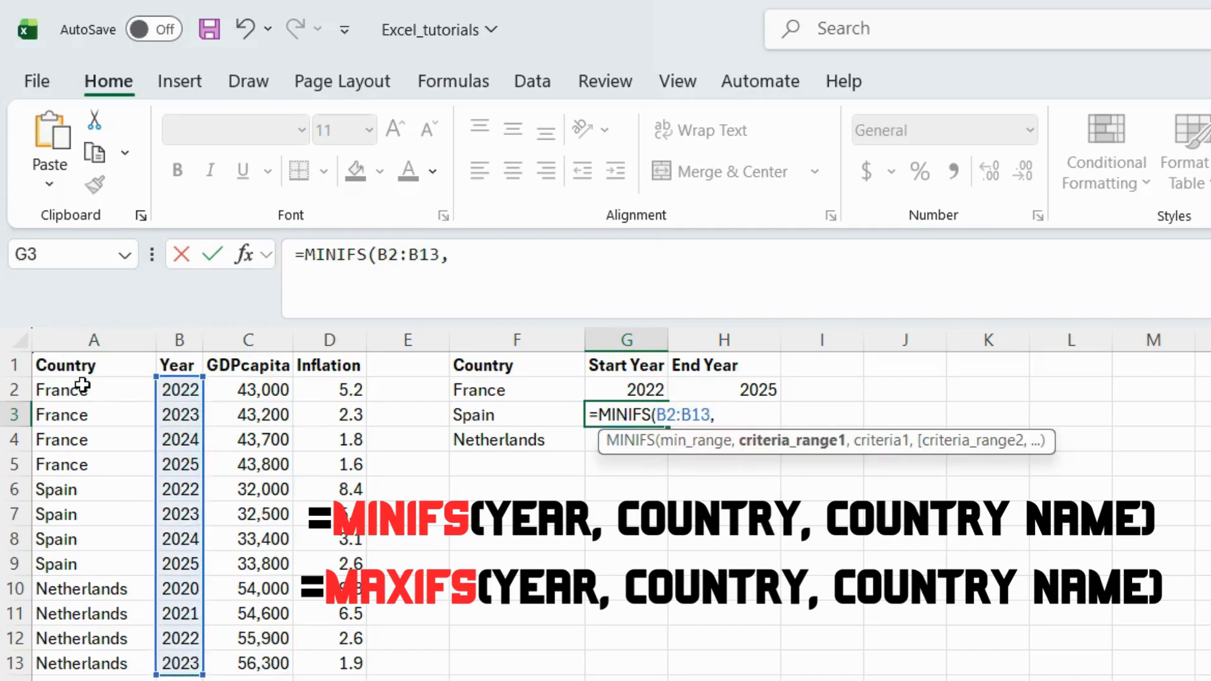
drag(80, 386, 74, 656)
text(,)
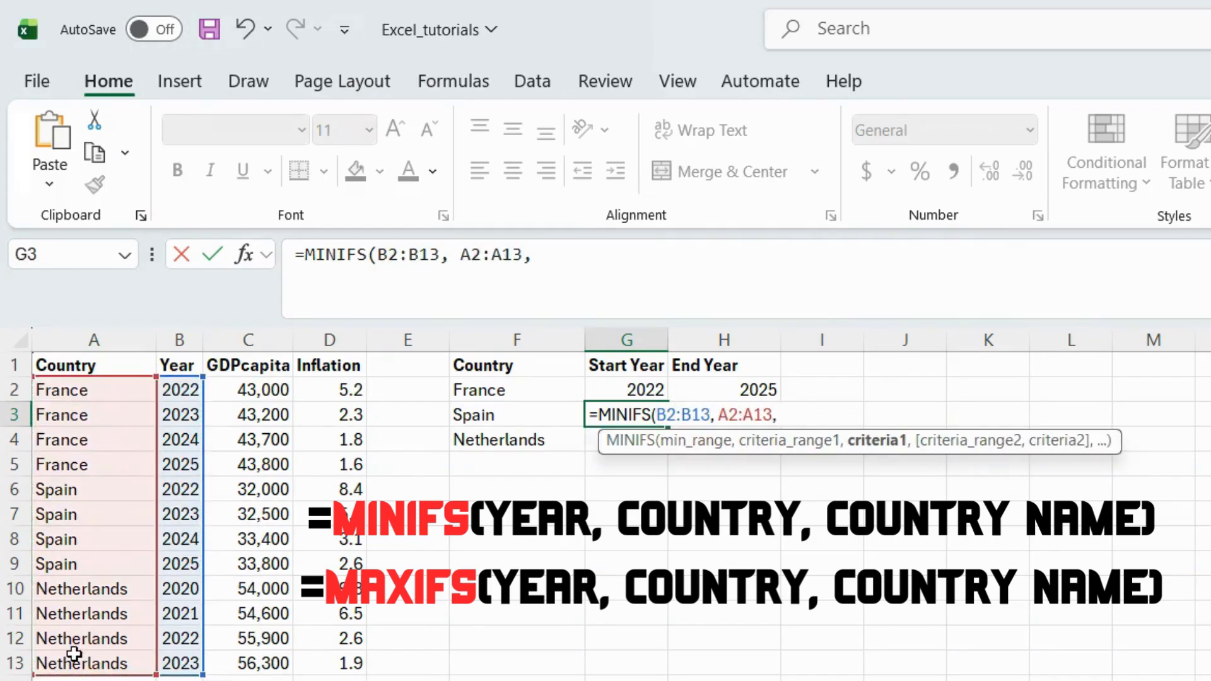
click(507, 411)
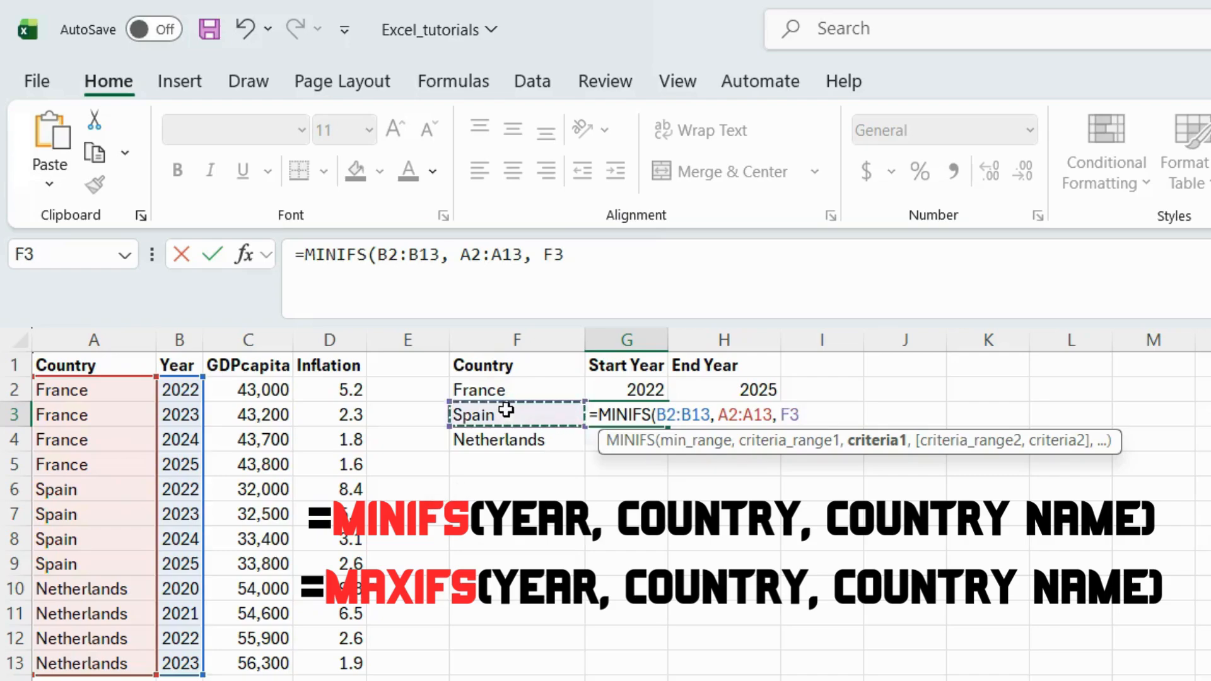
key(Return)
Find the Netherlands' start year in G4 using MINIFS with year range B2:B13, country range A2:A13 and criterion F4
text(=minifs()
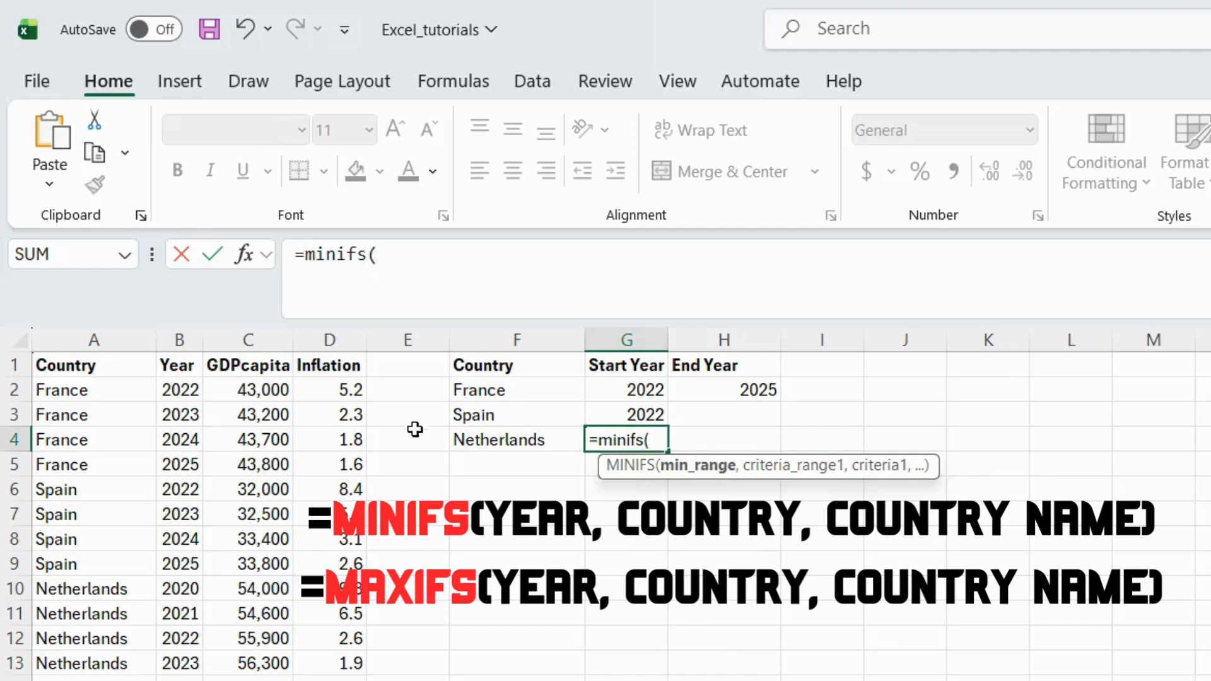
drag(173, 389, 165, 659)
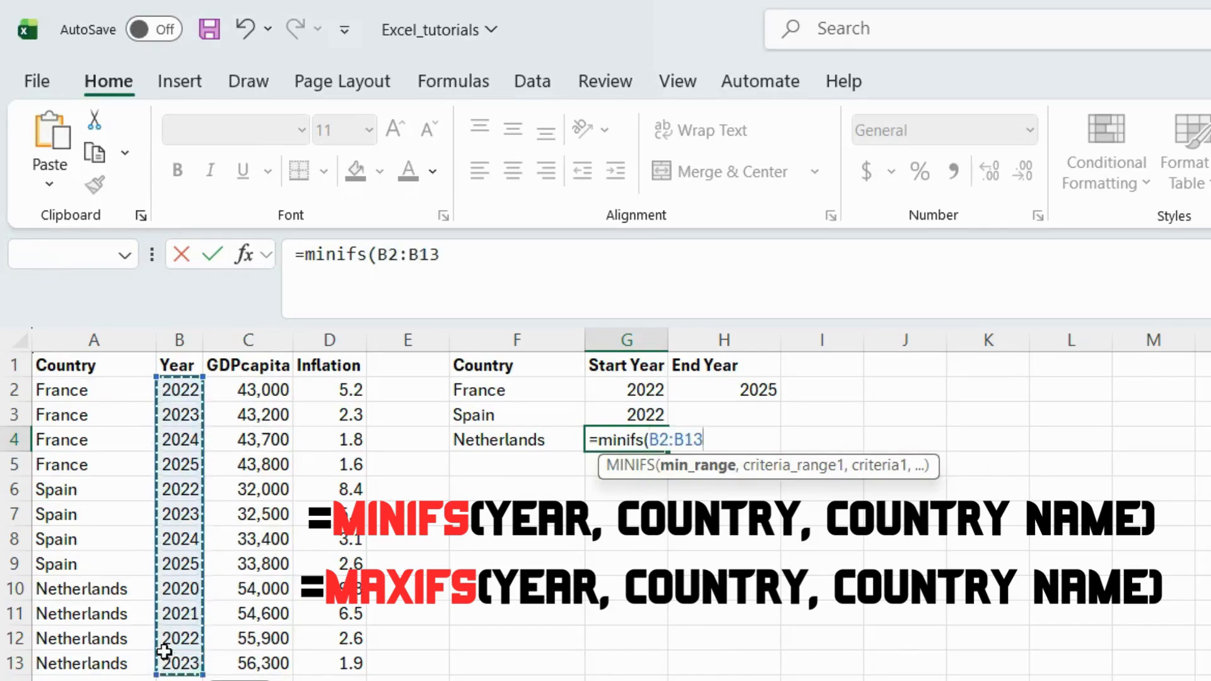
text(,)
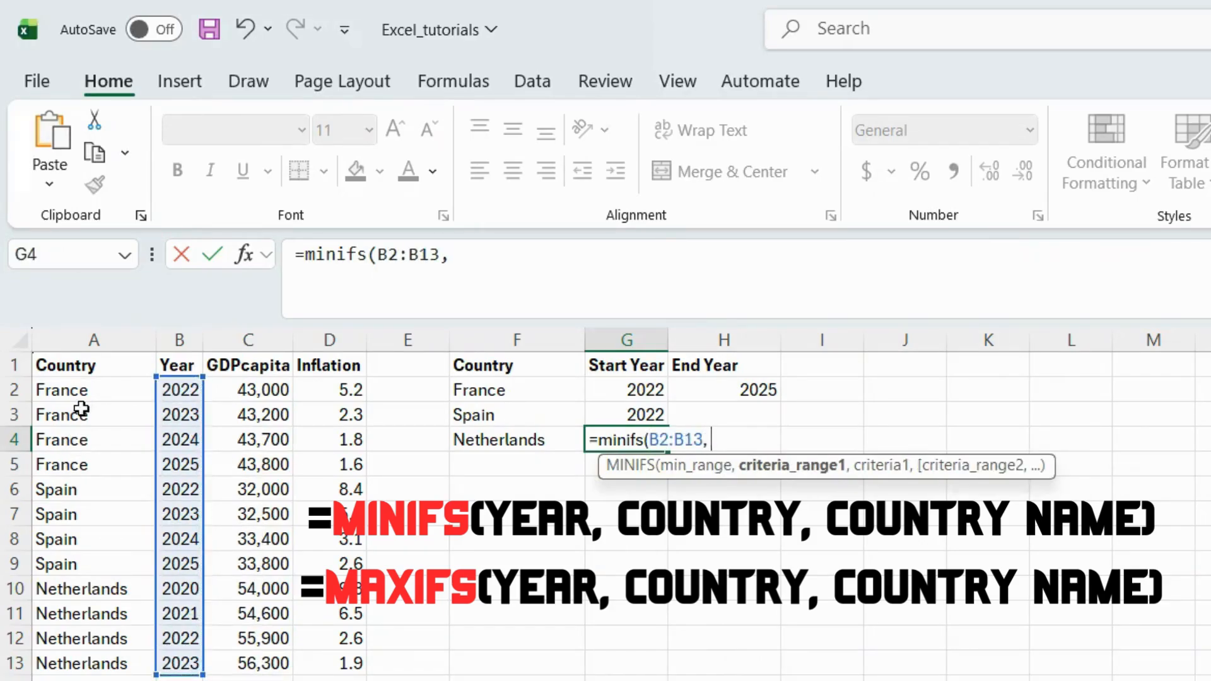
drag(80, 391, 94, 658)
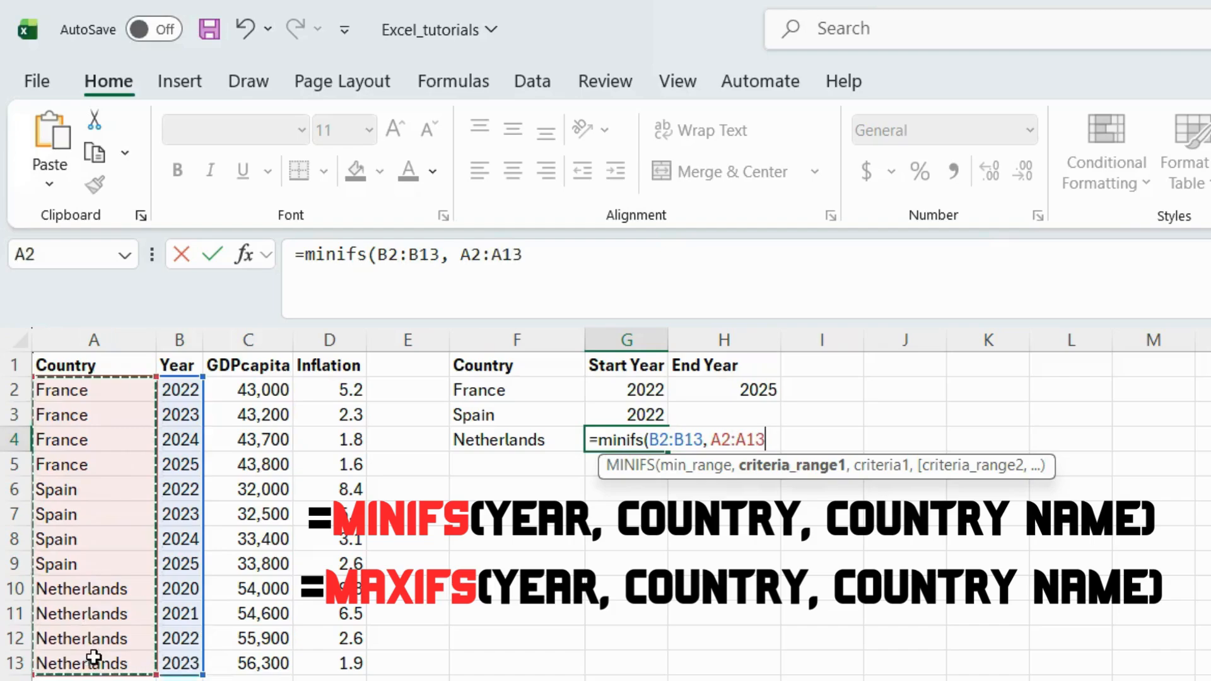
text(,)
click(487, 444)
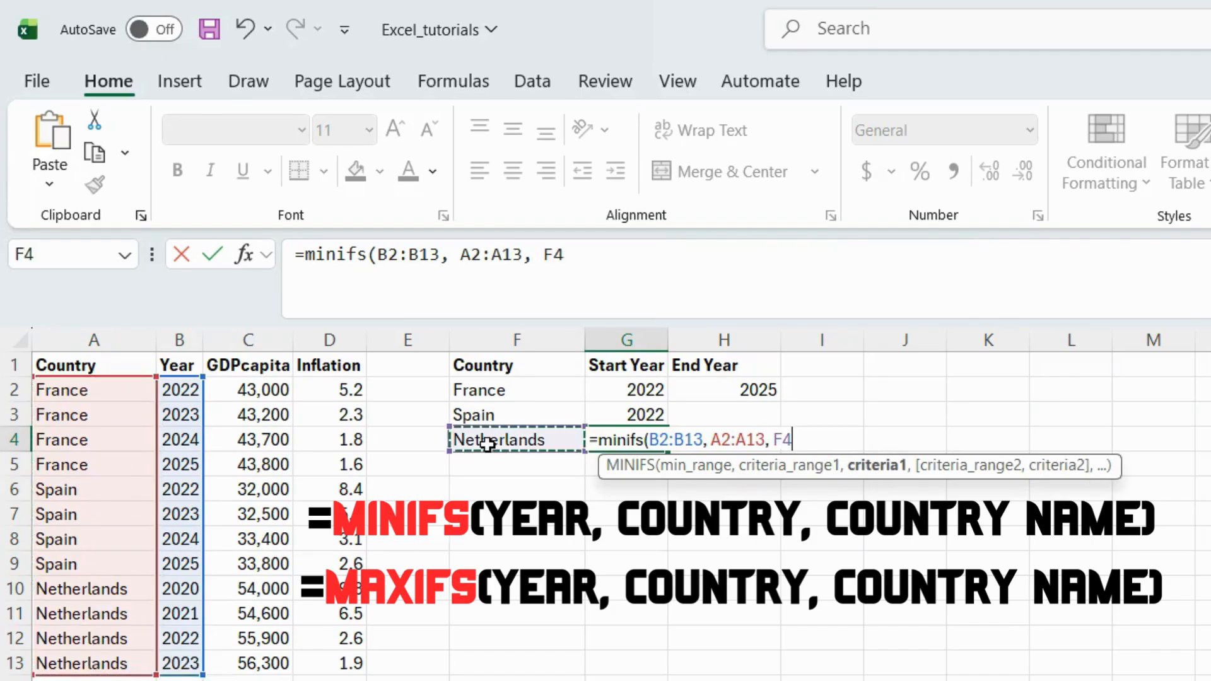
key(Return)
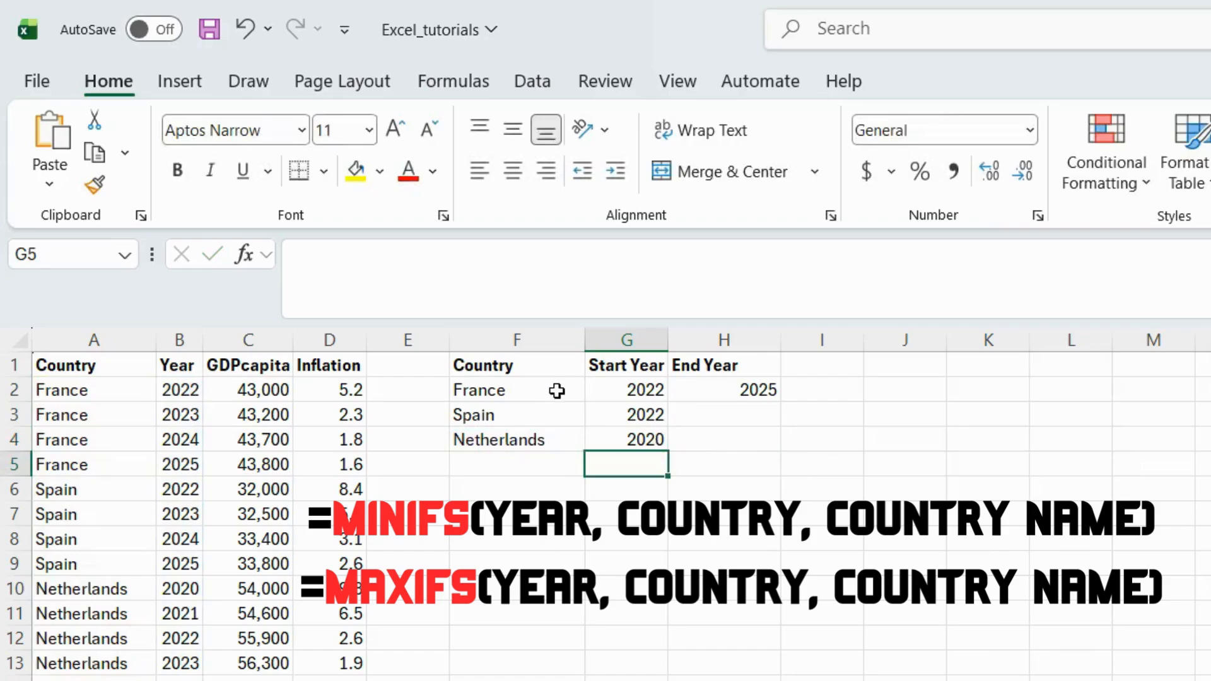
Find Spain's end year in H3 using MAXIFS with year range B2:B13, country range A2:A13 and criterion F3
click(726, 403)
text(=)
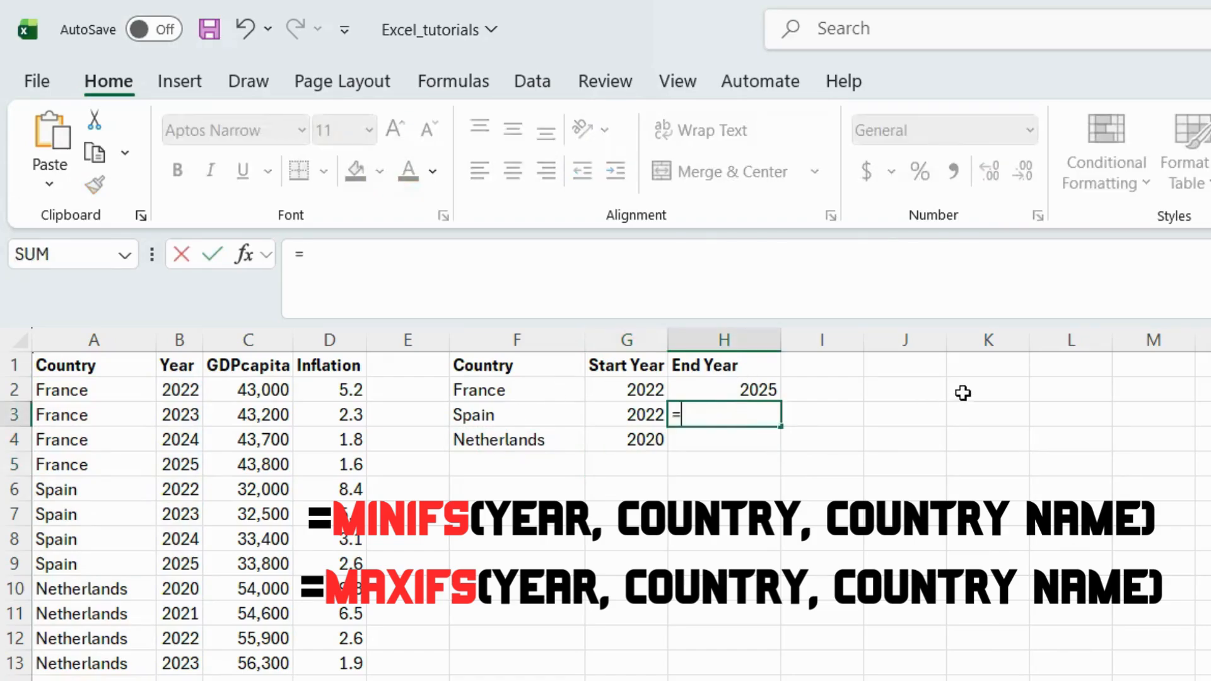
text(maxifs()
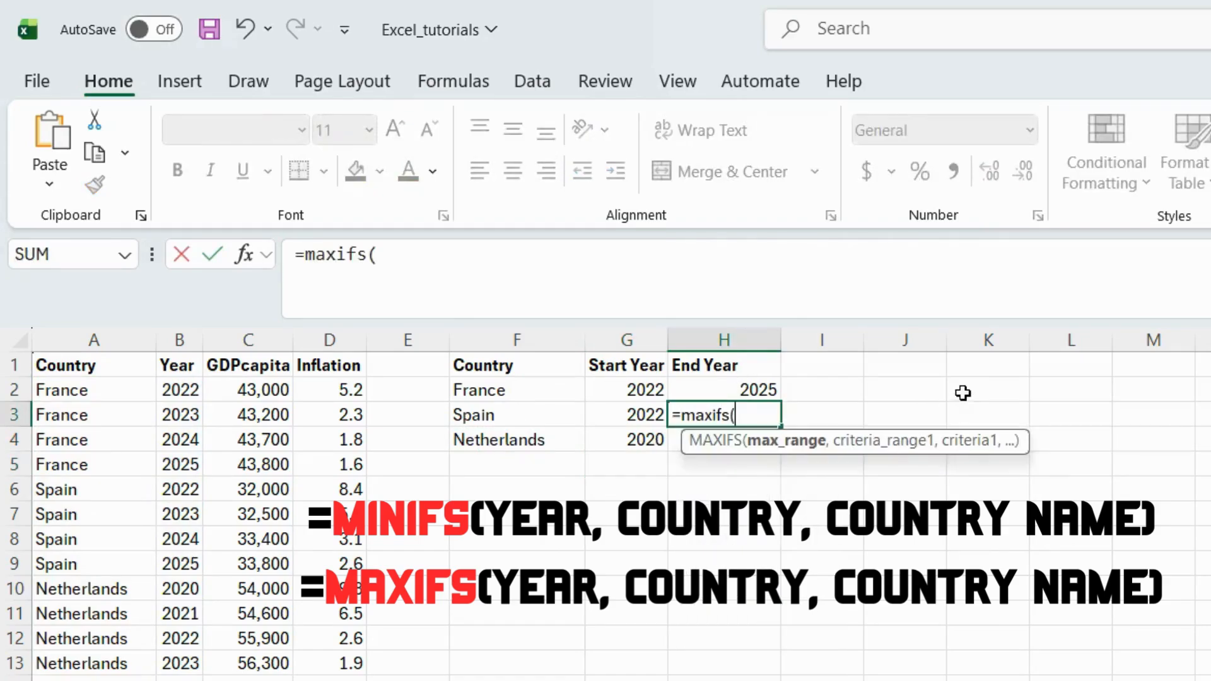
drag(180, 390, 178, 665)
text(,)
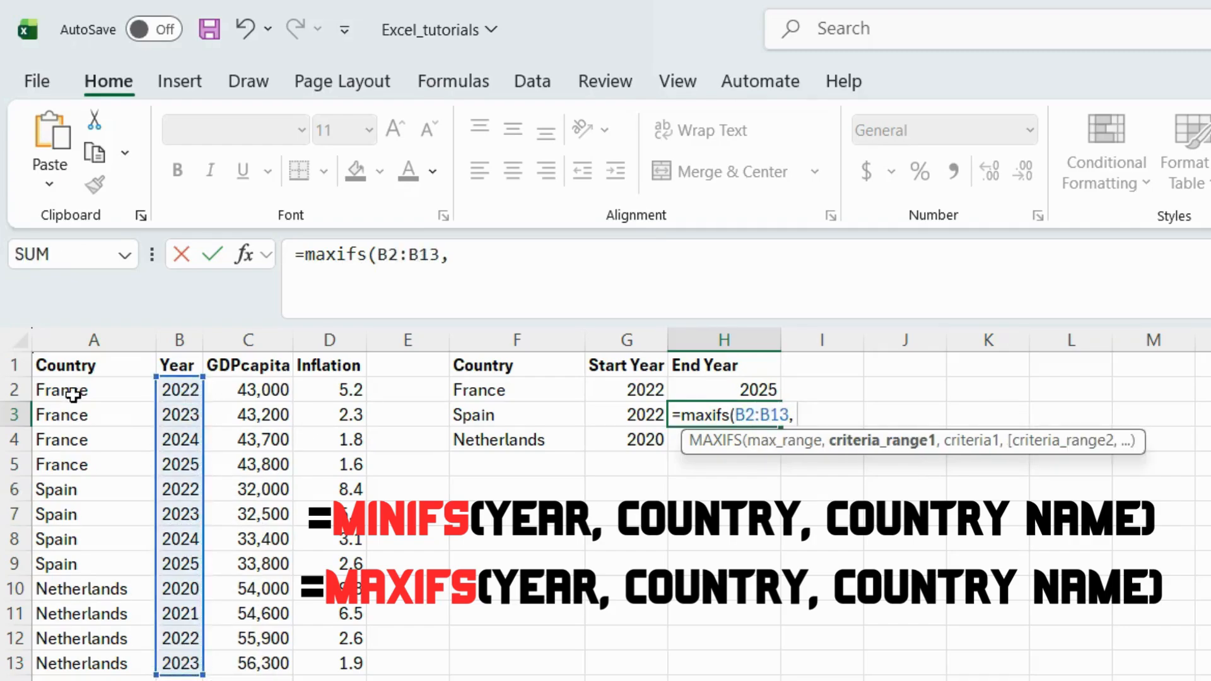
drag(66, 394, 82, 661)
text(,)
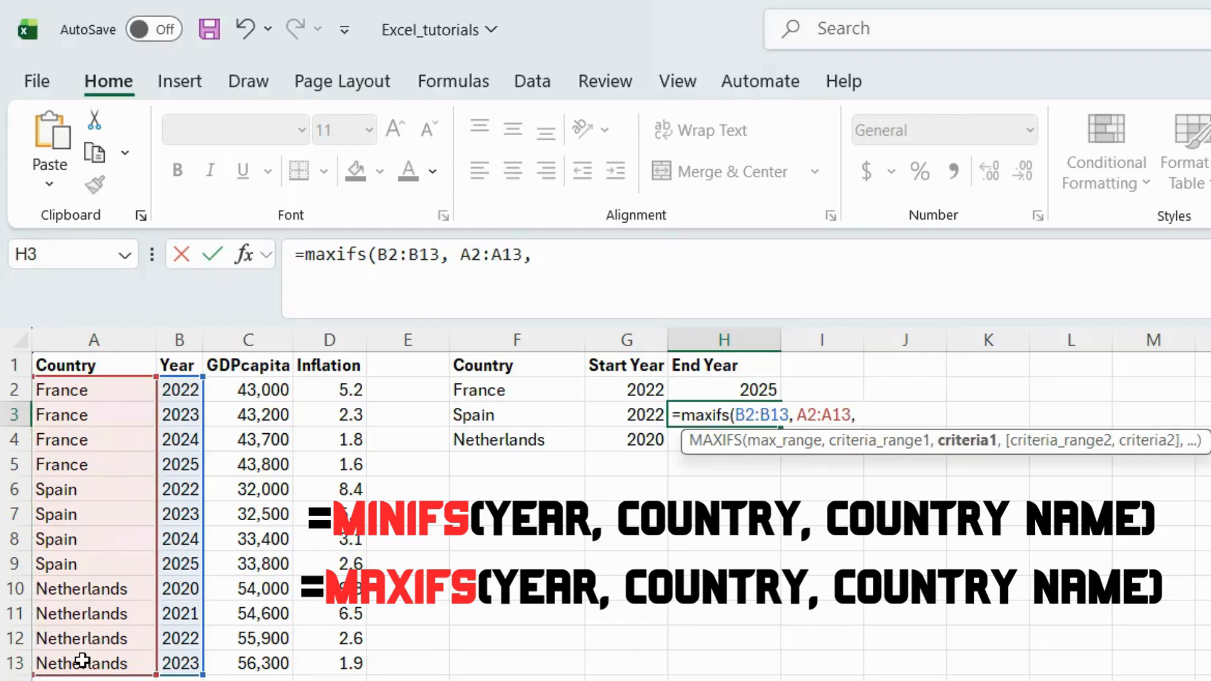
click(527, 417)
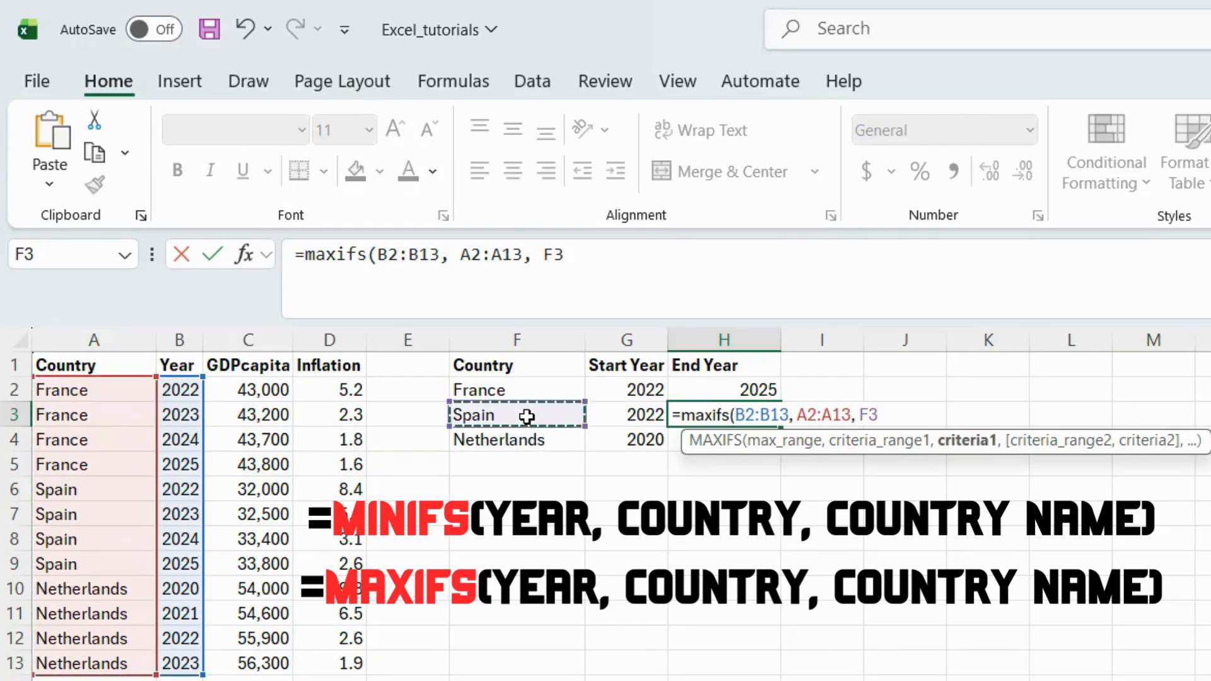
key(Return)
Find the Netherlands' end year in H4 using MAXIFS with year range B2:B13, country range A2:A13 and criterion F4
text(=)
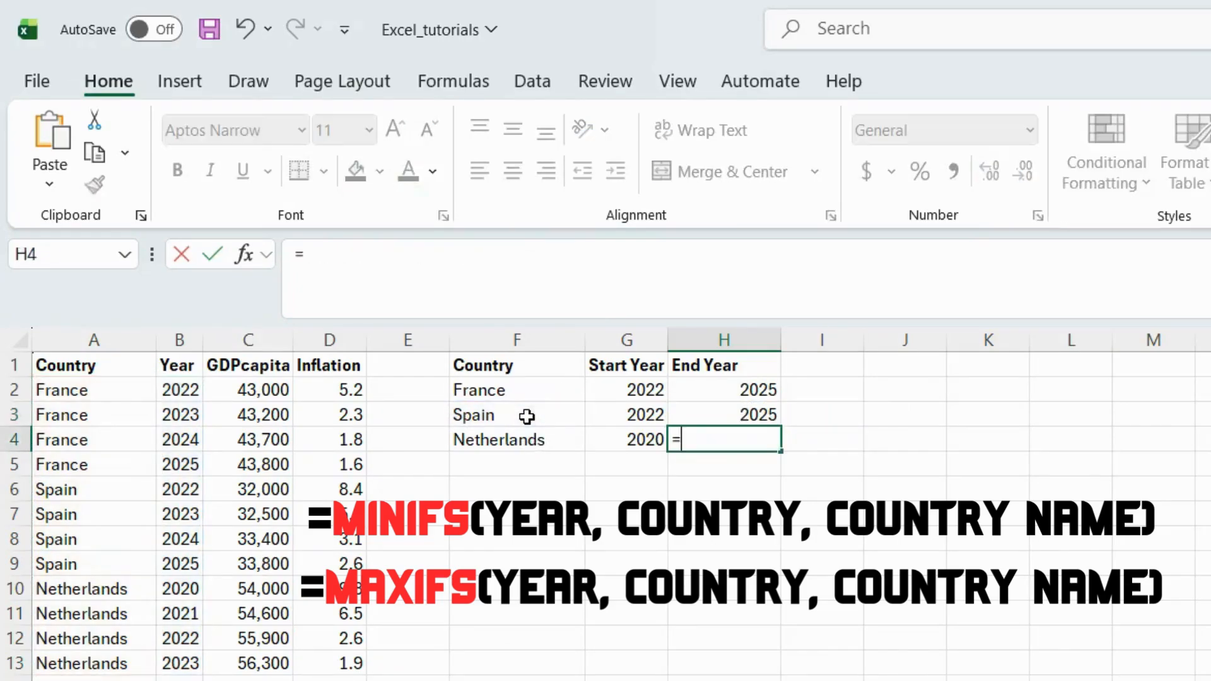
text(maxifs()
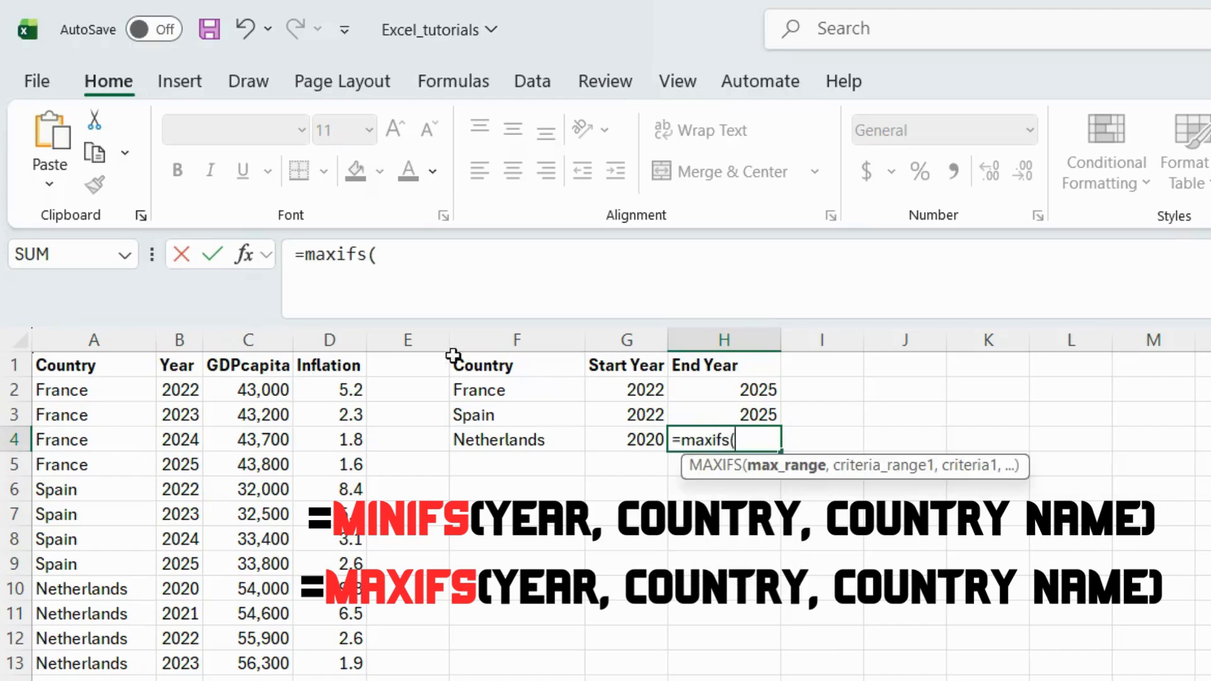
drag(182, 390, 181, 516)
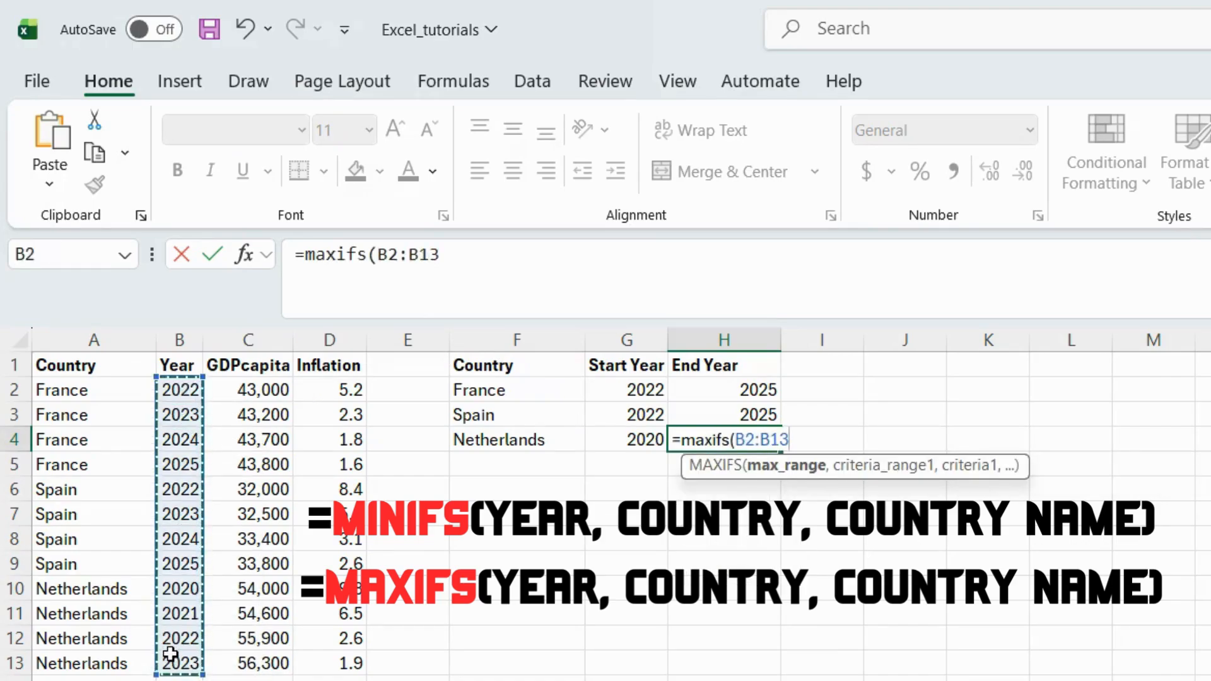
text(,)
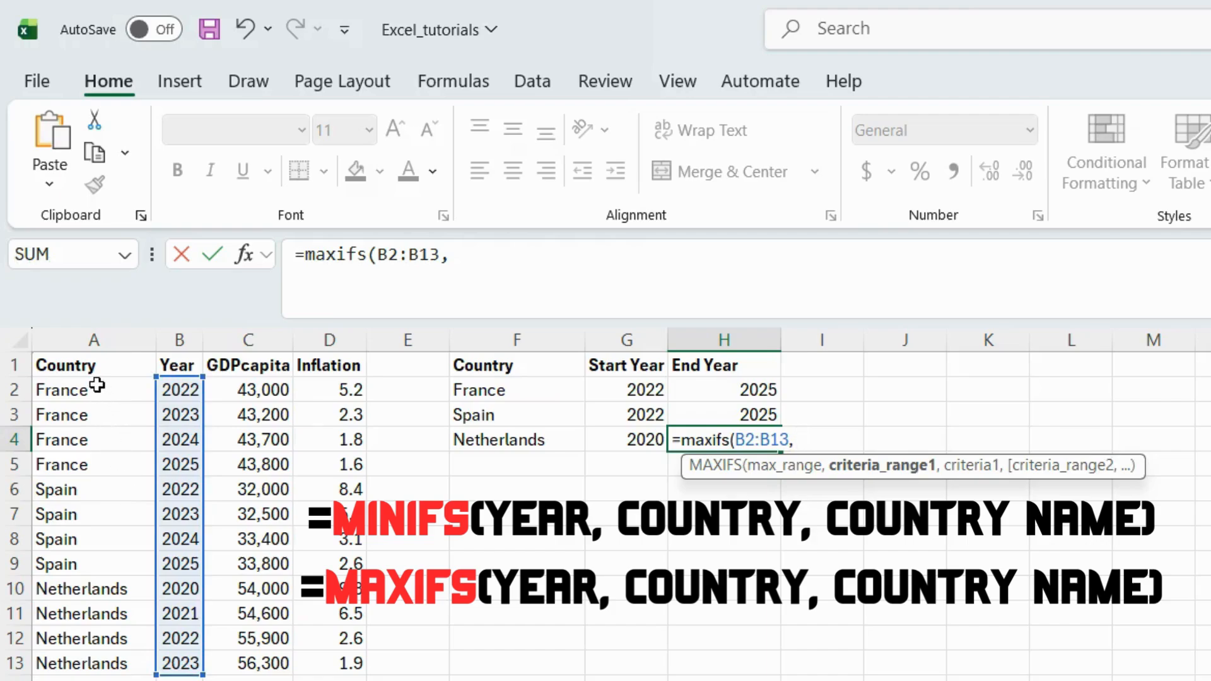
drag(95, 389, 94, 656)
text(,)
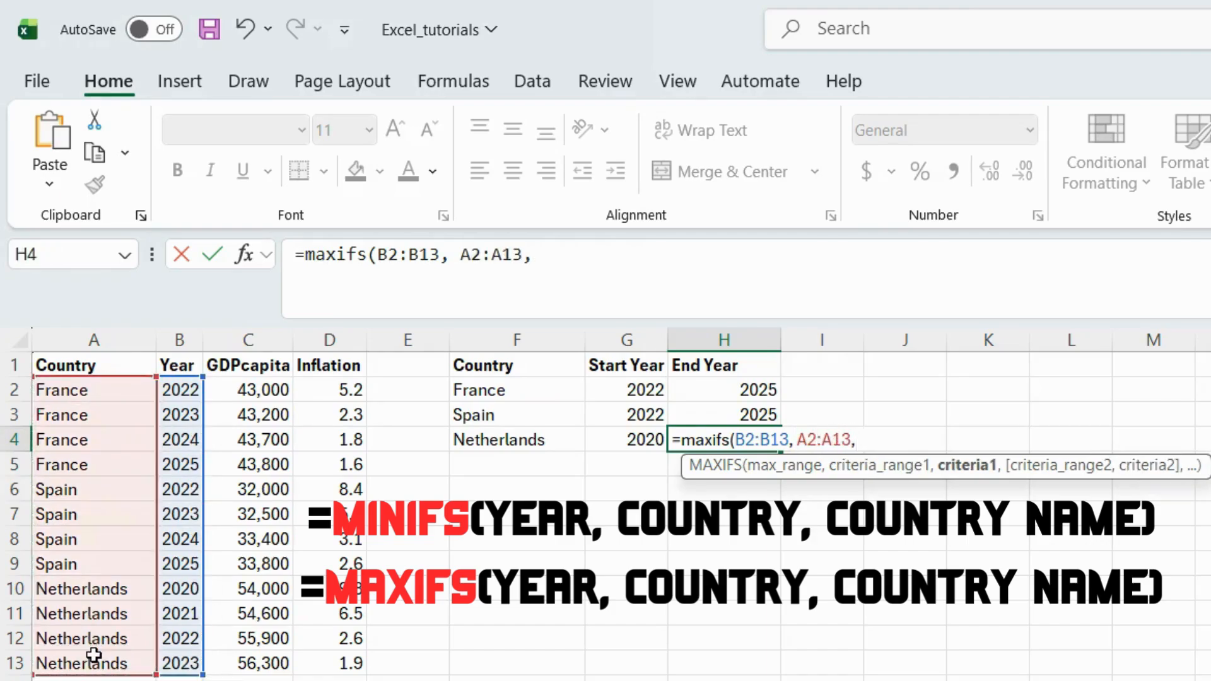
click(527, 443)
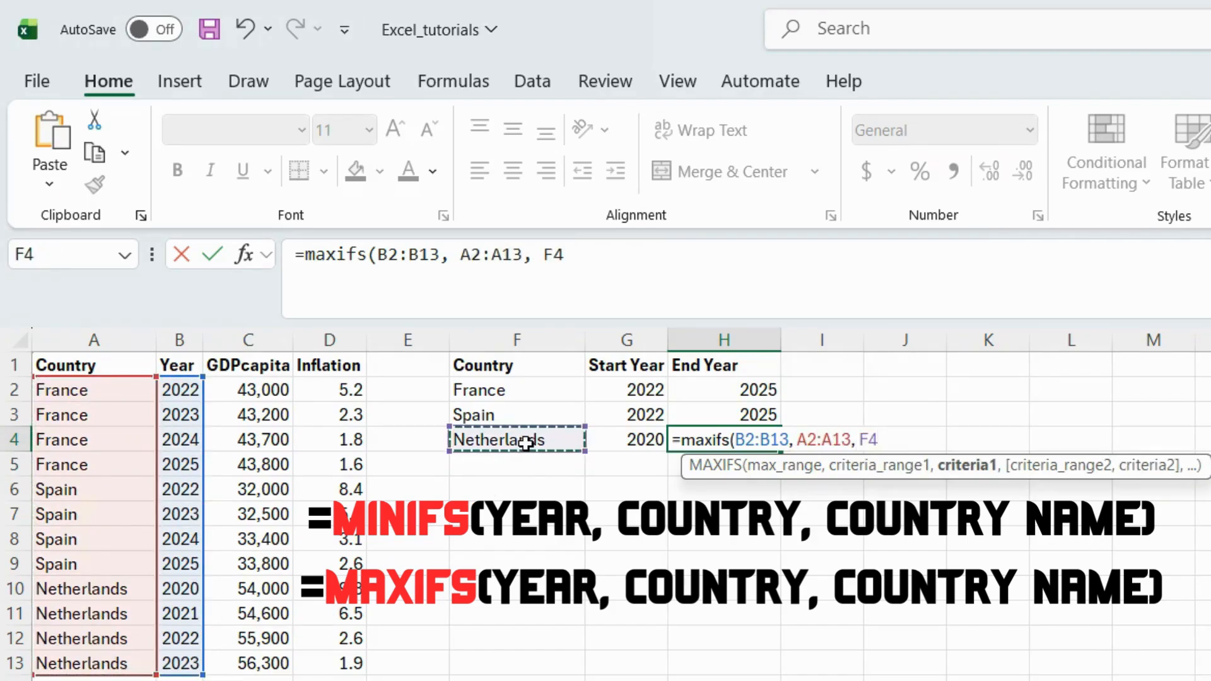
text())
key(Return)
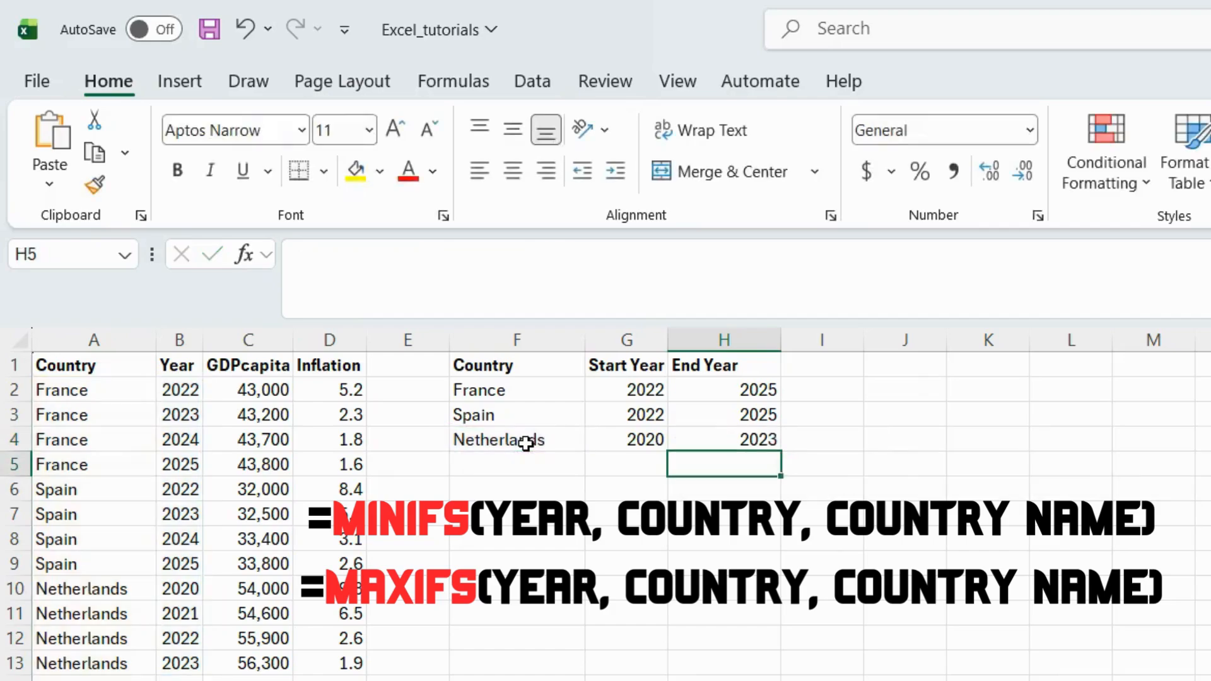
click(673, 517)
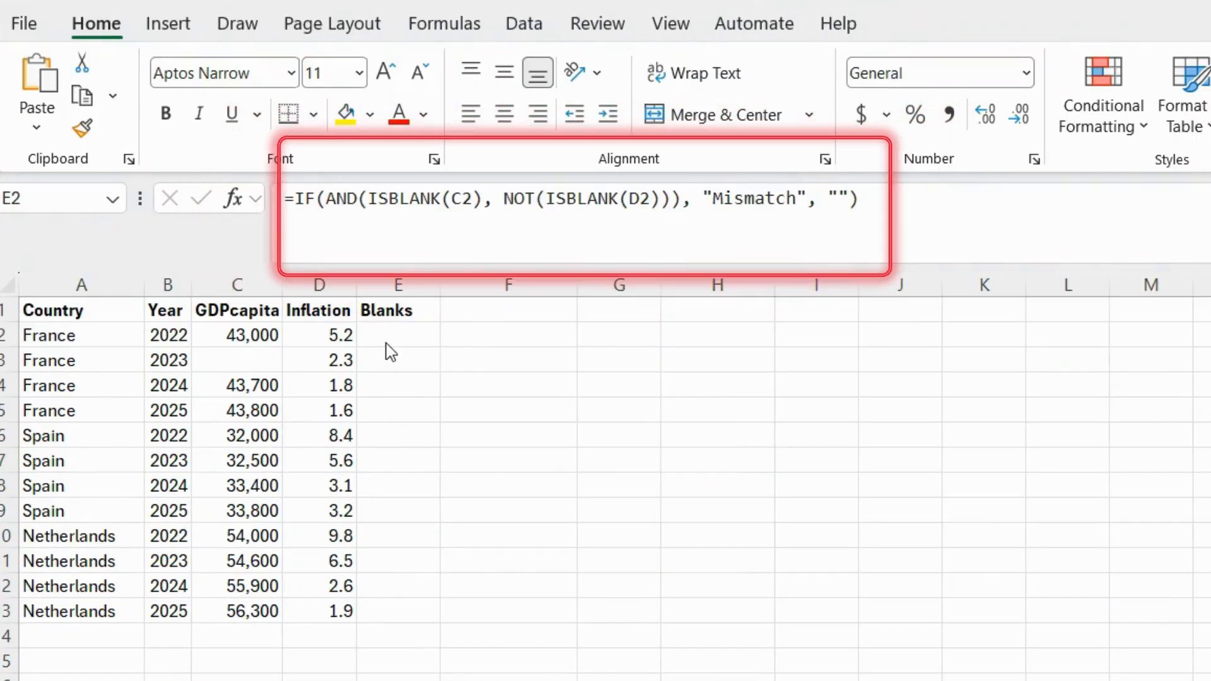
Enter =IF(AND(ISBLANK(C2), NOT(ISBLANK(D2))), "Mismatch", "") in E2 of the Blanks column and fill it down through row 13
click(386, 343)
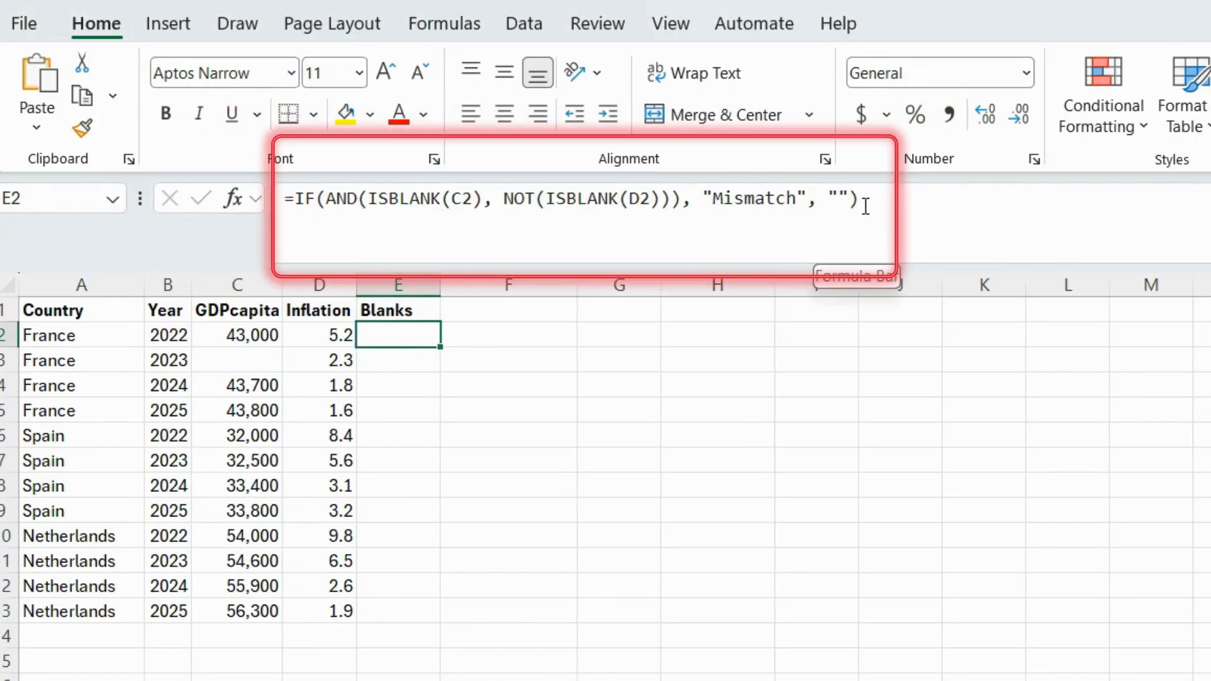
click(863, 199)
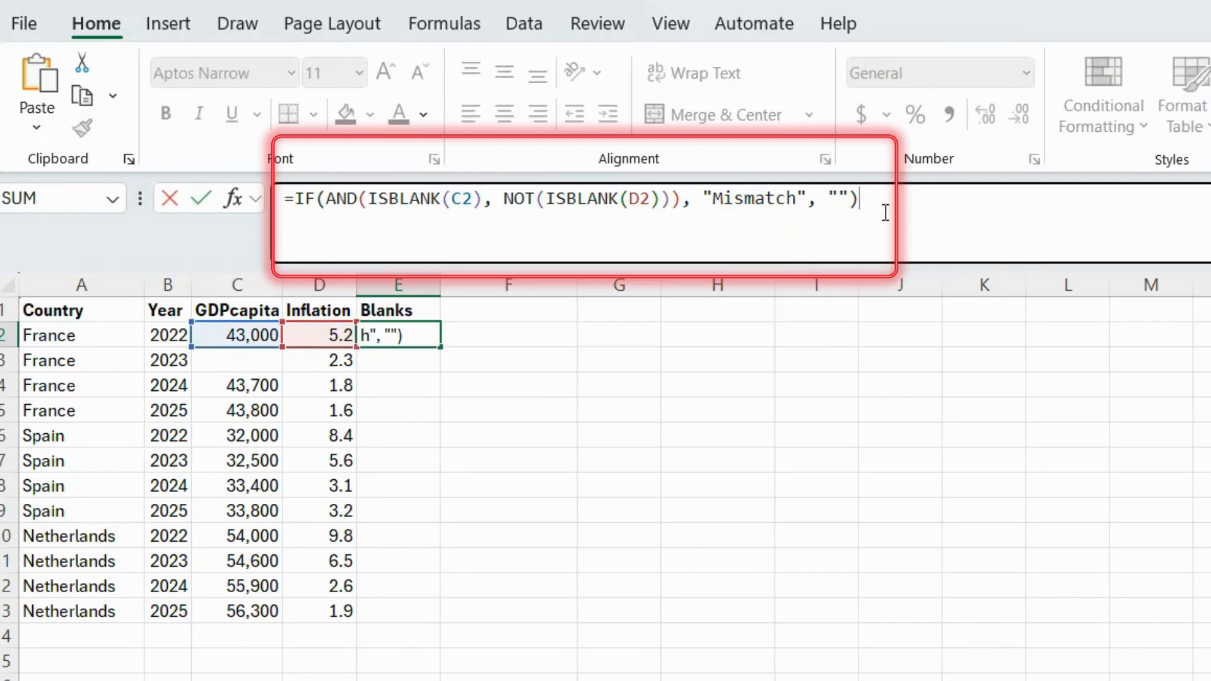
key(Return)
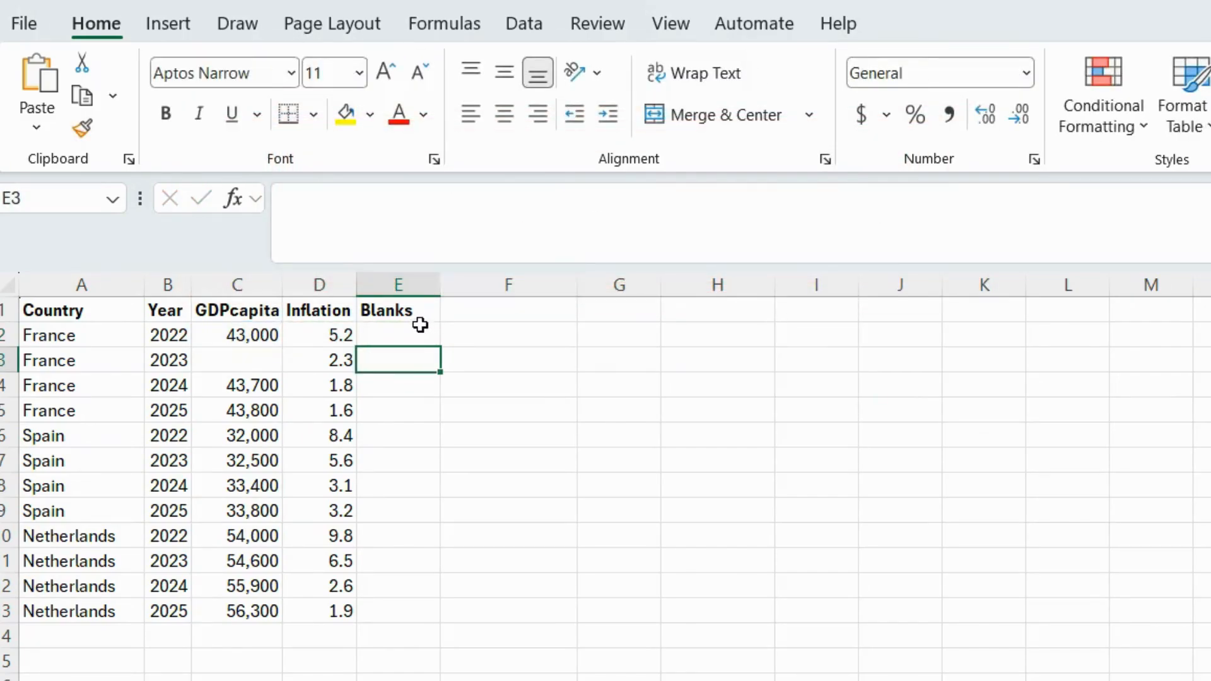
click(396, 336)
drag(441, 342, 413, 613)
click(410, 666)
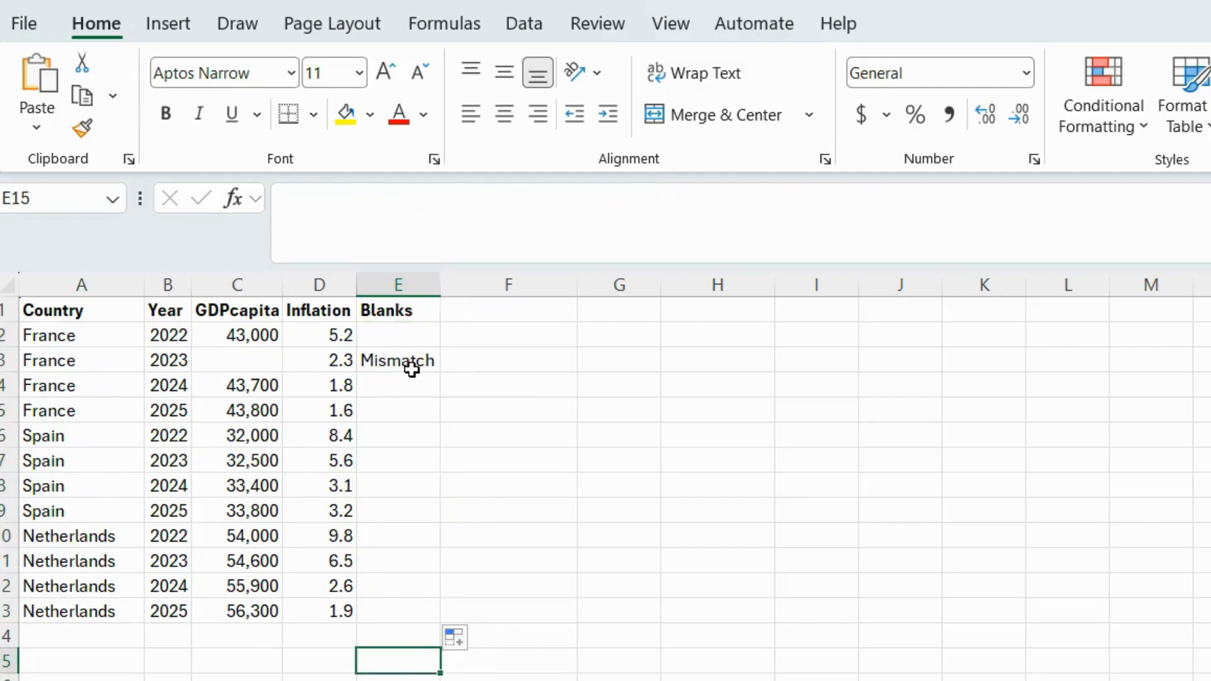